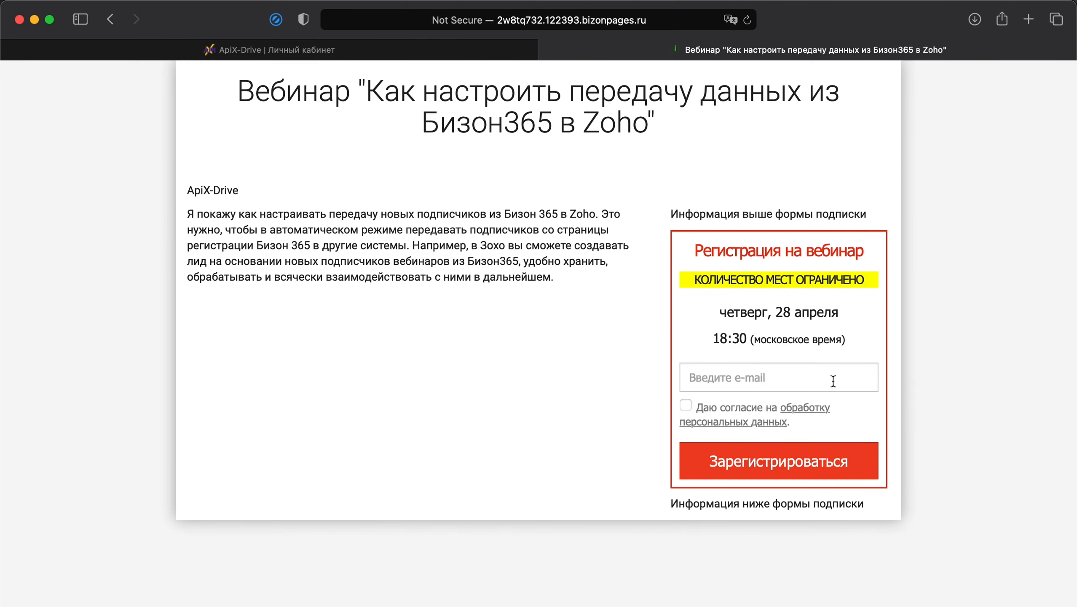
Register a test subscriber on the Bizon 365 webinar form with a test e-mail and data-processing consent.
{"action": "left_click", "coordinate": [832, 381]}
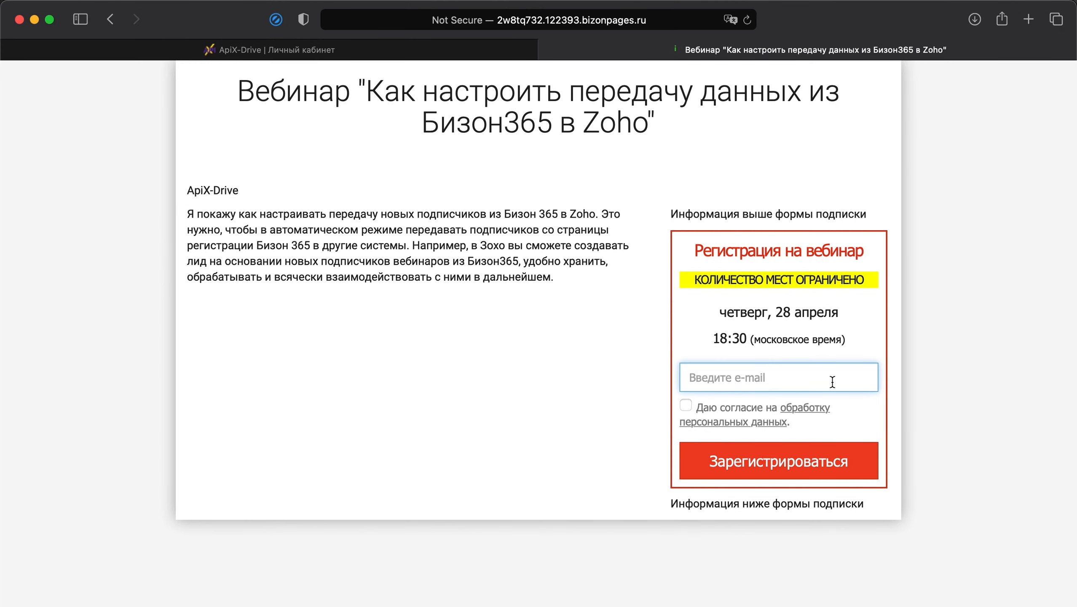
{"action": "left_click", "coordinate": [686, 405]}
{"action": "left_click", "coordinate": [751, 475]}
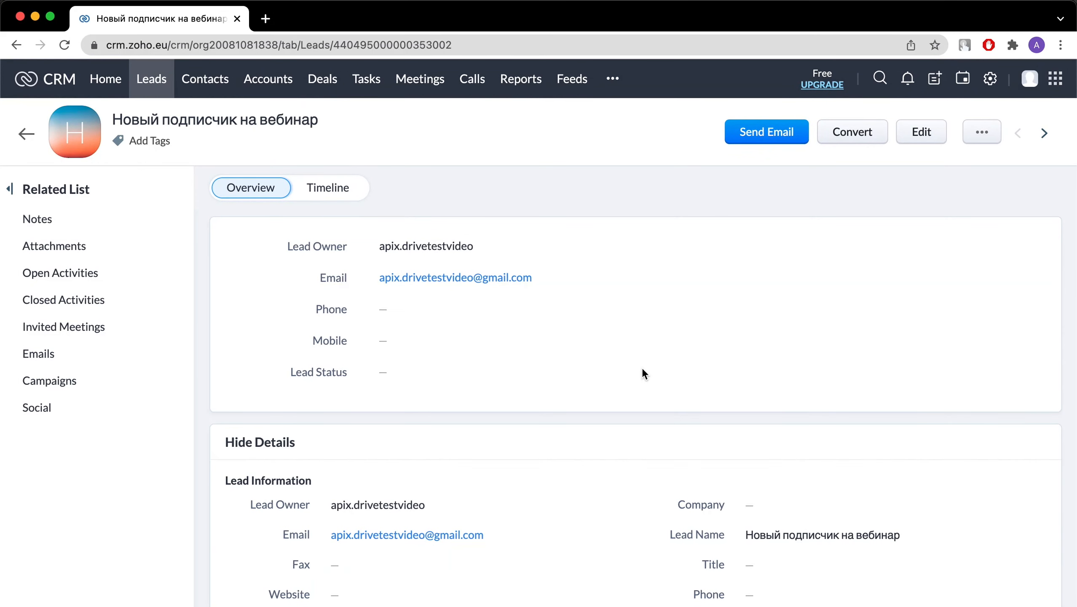
Scroll through the Zoho CRM lead 'Новый подписчик на вебинар' to review its details.
{"action": "scroll", "coordinate": [643, 370], "scroll_direction": "down", "scroll_amount": 5}
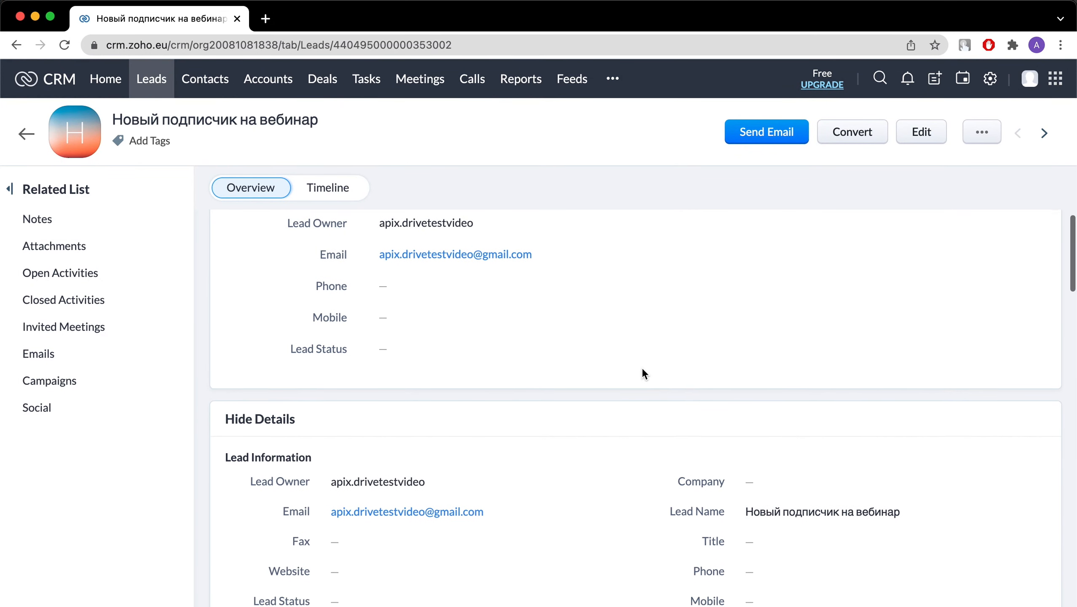
{"action": "scroll", "coordinate": [643, 370], "scroll_direction": "down", "scroll_amount": 2}
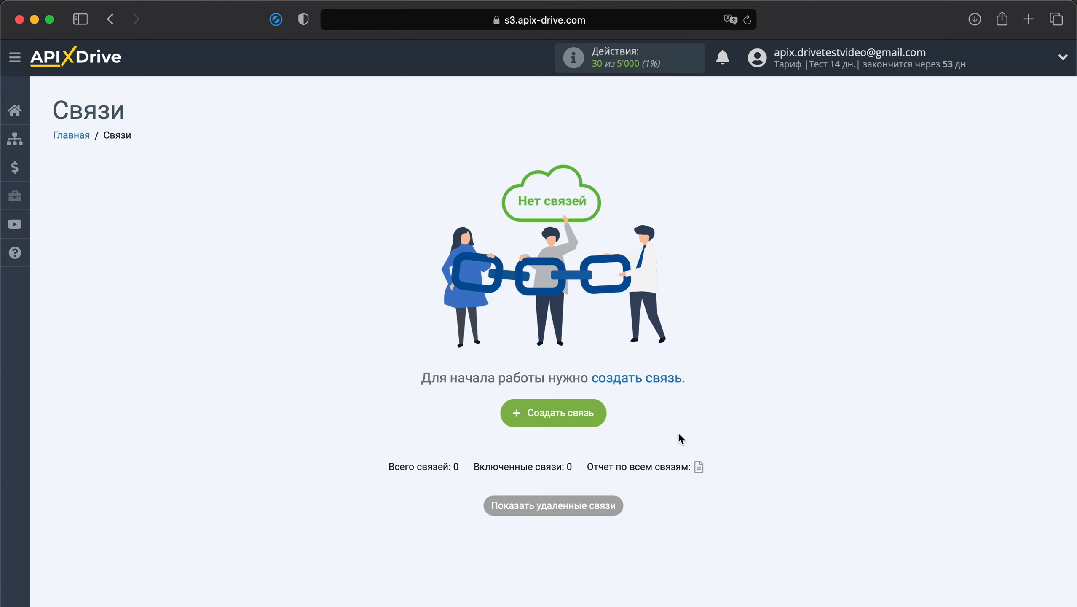
Create a new connection with Бизон 365 as the data source system.
{"action": "left_click", "coordinate": [584, 417]}
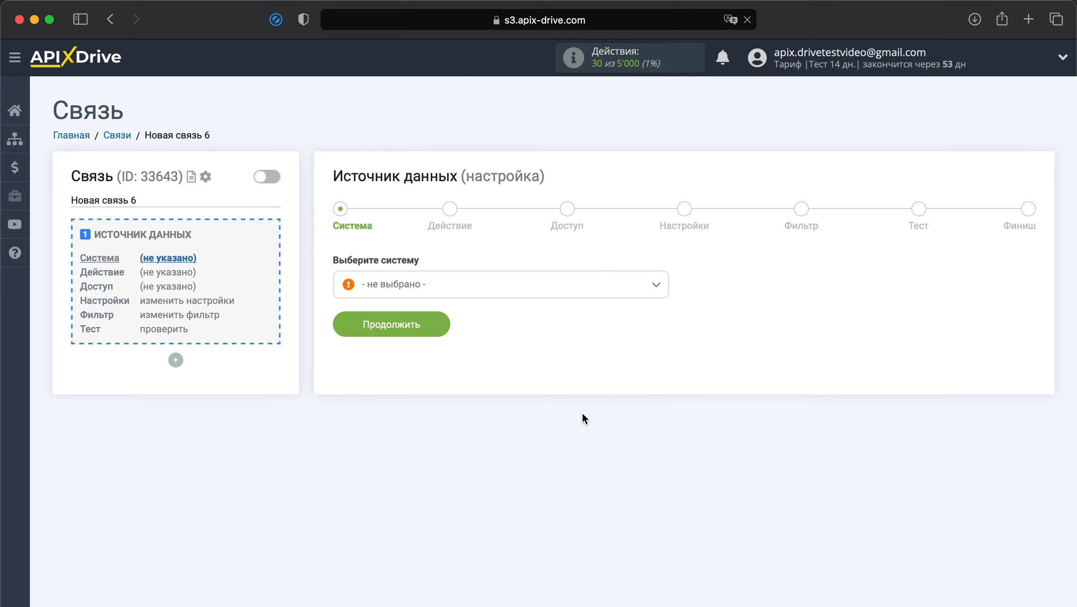
{"action": "left_click", "coordinate": [539, 293]}
{"action": "scroll", "coordinate": [482, 385], "scroll_direction": "down", "scroll_amount": 10}
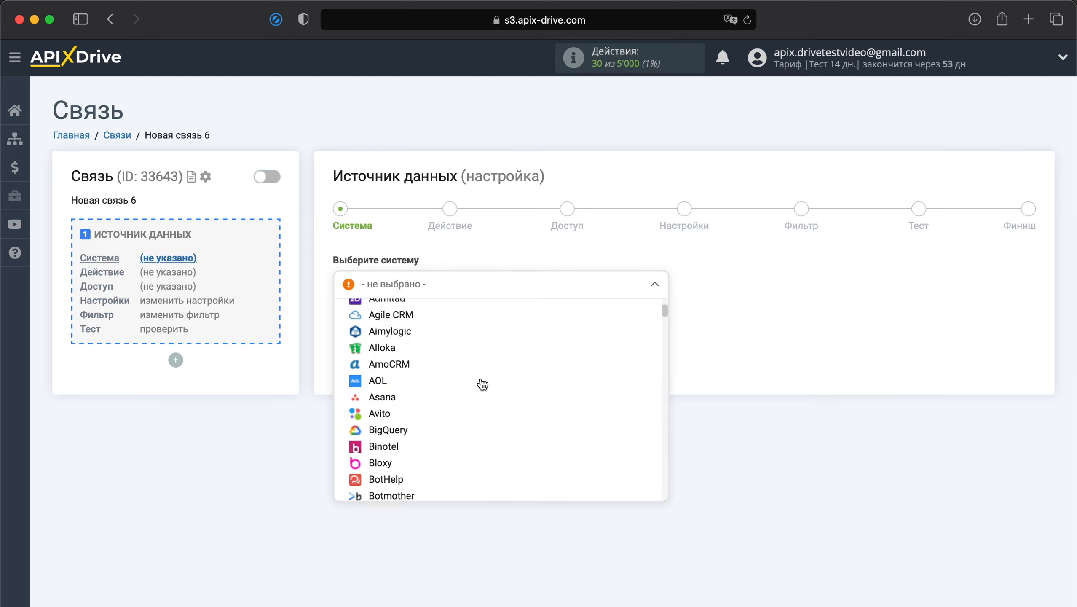
{"action": "scroll", "coordinate": [482, 385], "scroll_direction": "down", "scroll_amount": 15}
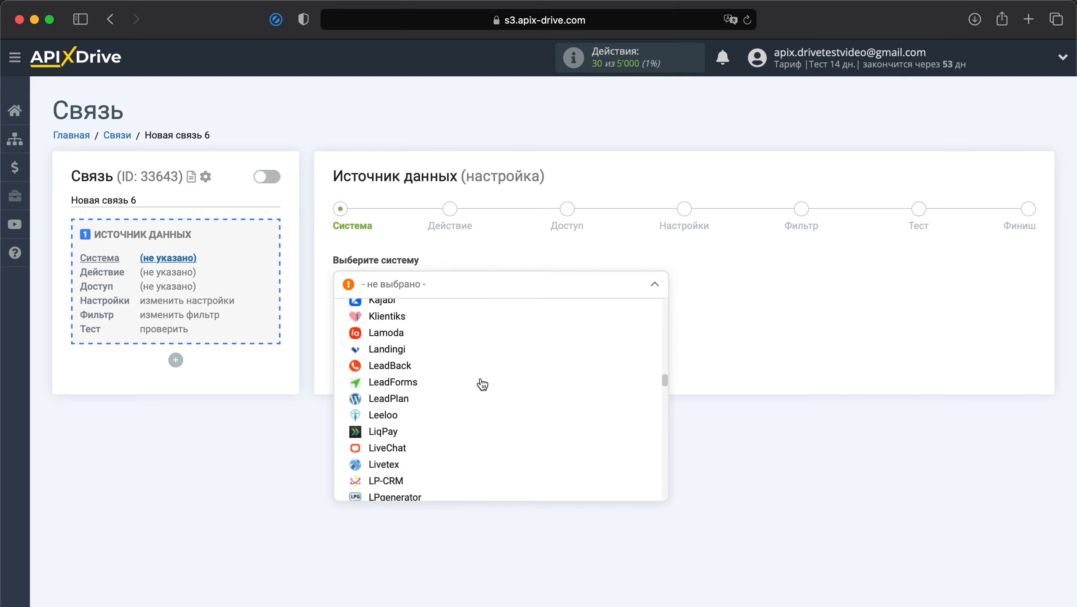
{"action": "scroll", "coordinate": [482, 385], "scroll_direction": "down", "scroll_amount": 20}
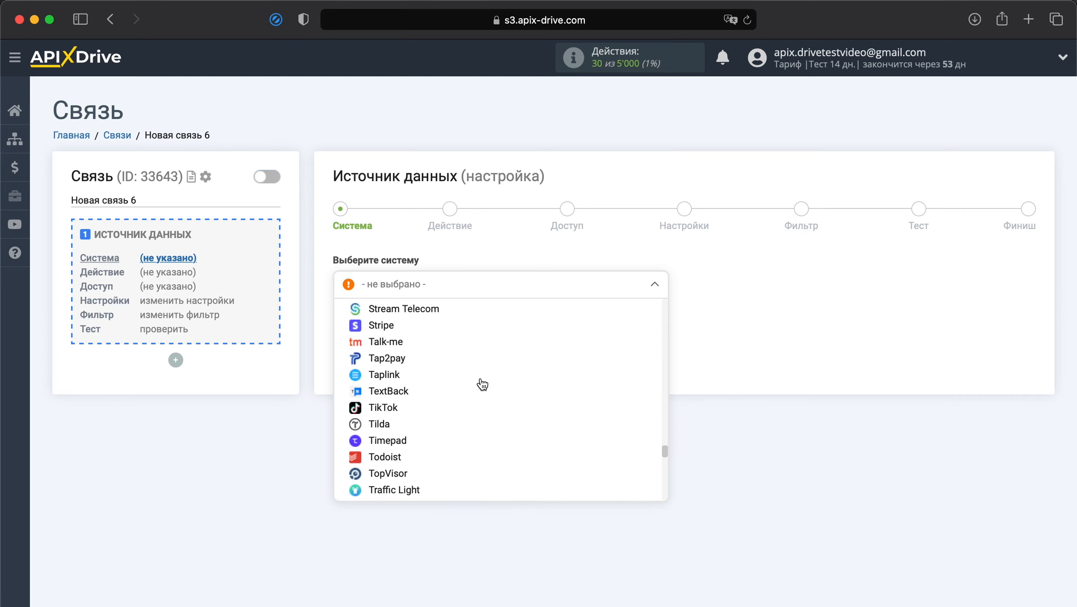
{"action": "scroll", "coordinate": [482, 385], "scroll_direction": "down", "scroll_amount": 15}
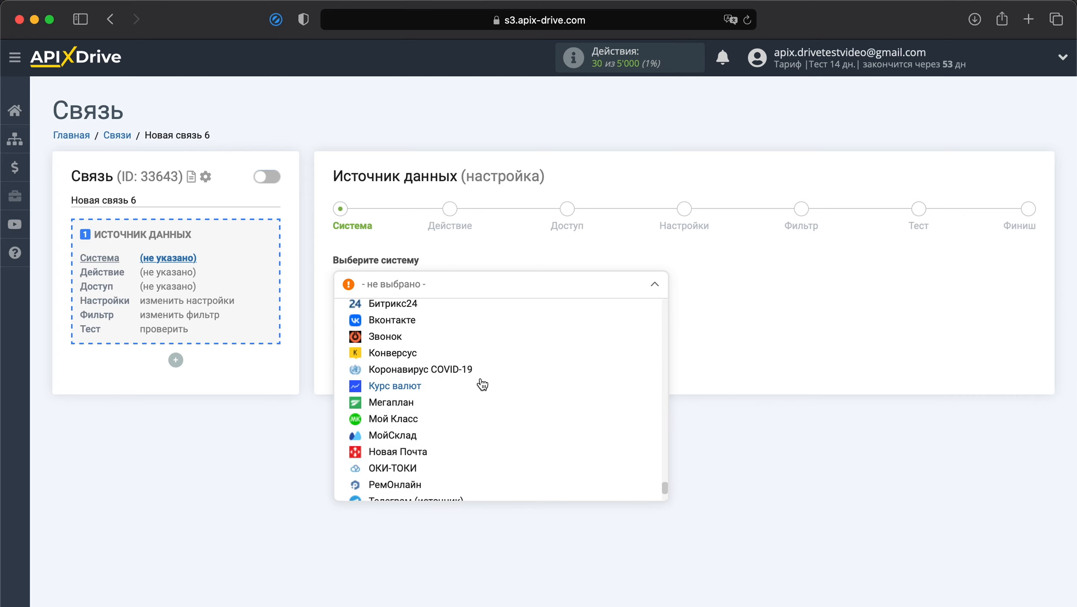
{"action": "scroll", "coordinate": [481, 385], "scroll_direction": "up", "scroll_amount": 1}
{"action": "left_click", "coordinate": [416, 326]}
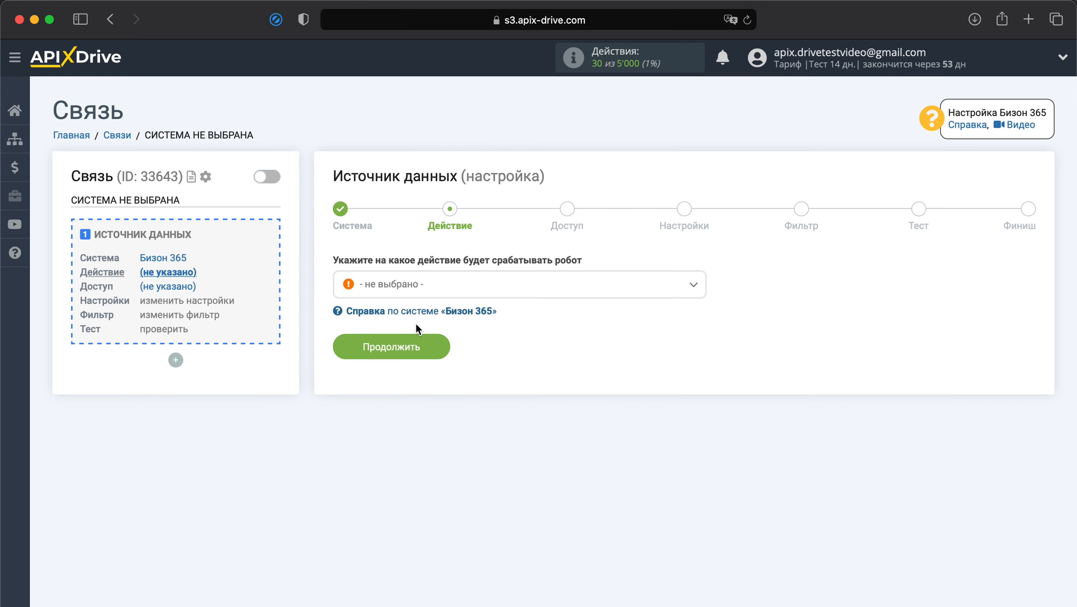
Set the source action to 'Загрузить подписчиков вебинара (новых)' and continue.
{"action": "left_click", "coordinate": [455, 298]}
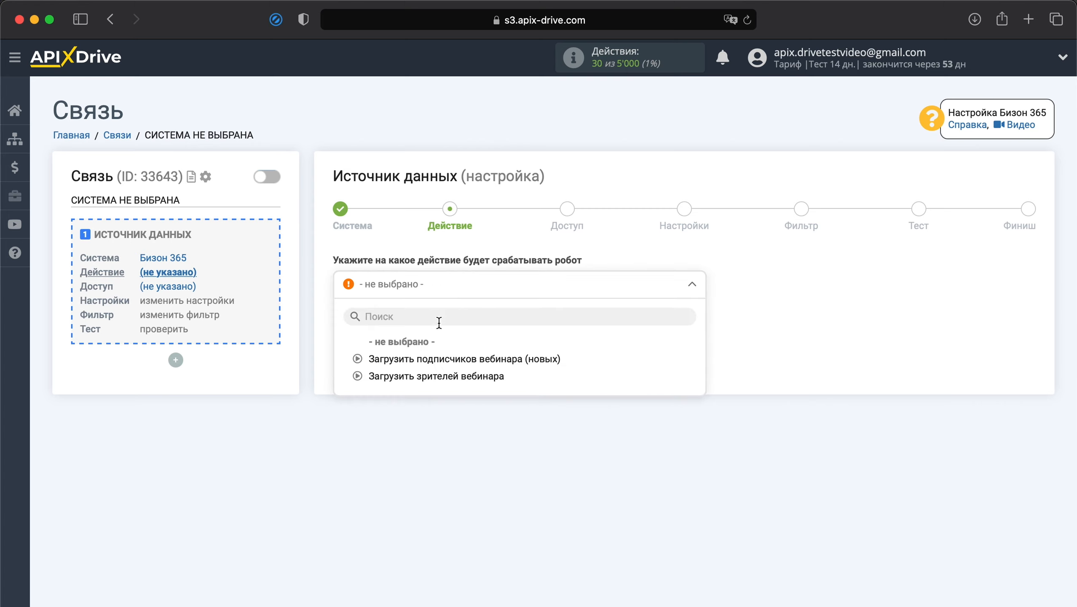
{"action": "left_click", "coordinate": [428, 361]}
{"action": "left_click", "coordinate": [426, 355]}
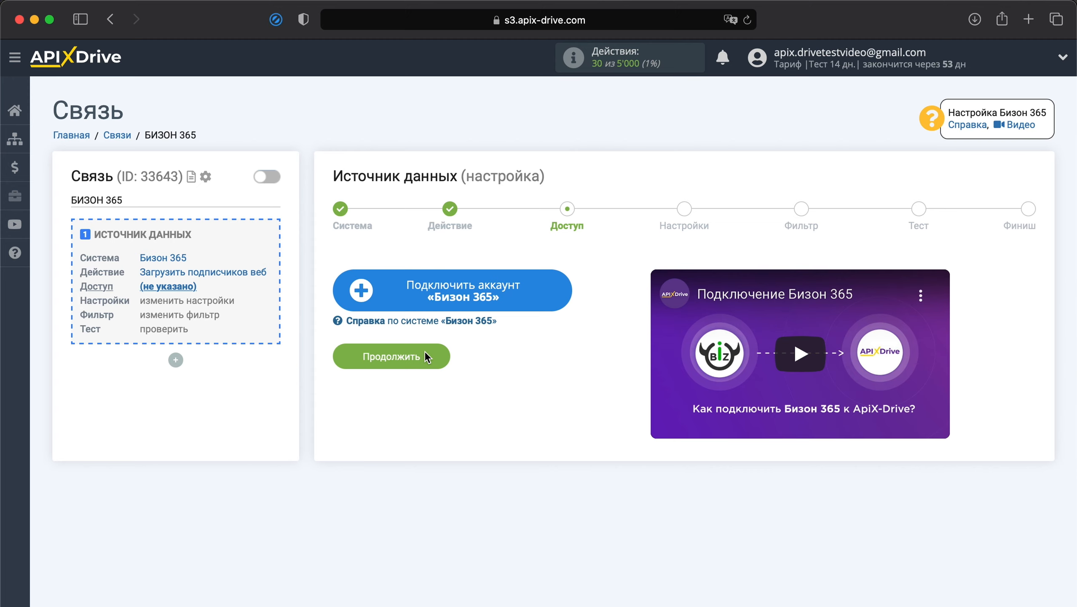
Add a Бизон 365 account using the account e-mail as login and its password.
{"action": "left_click", "coordinate": [481, 286]}
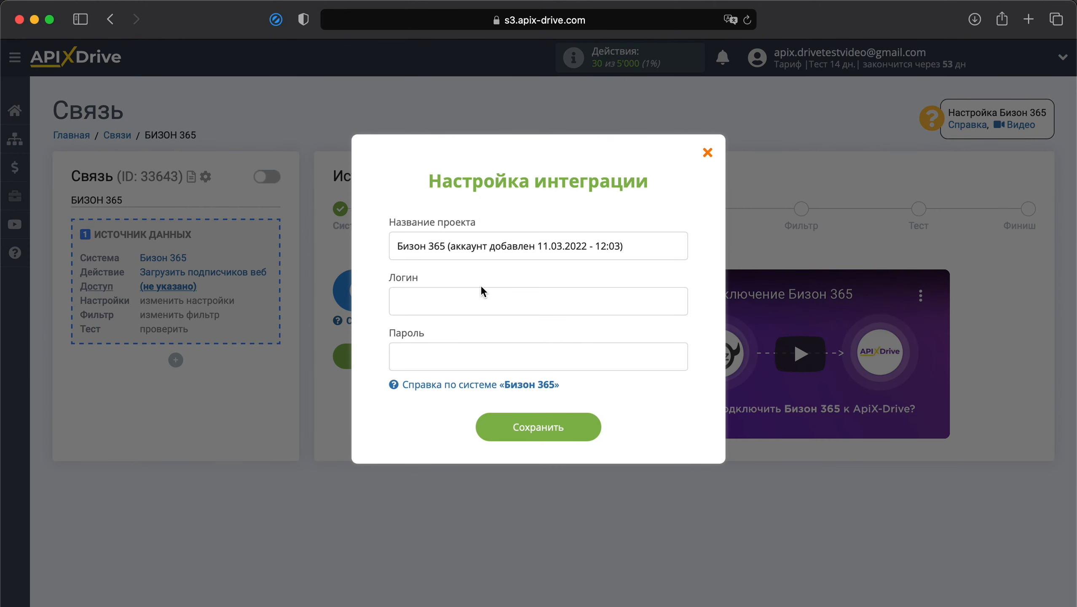
{"action": "left_click", "coordinate": [482, 295]}
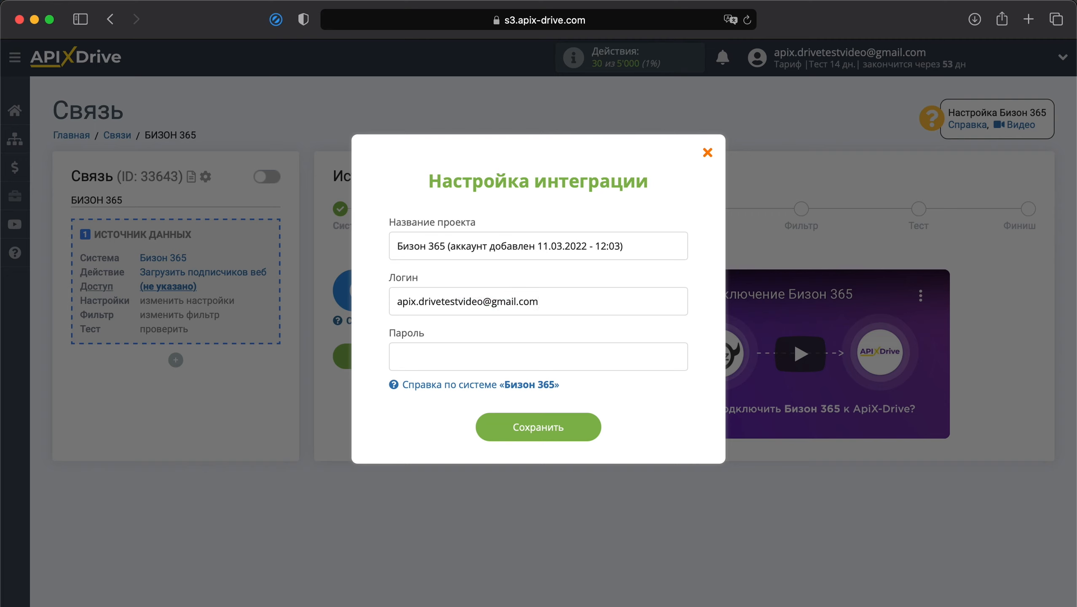
{"action": "left_click", "coordinate": [447, 352]}
{"action": "type", "text": "••••••••••••••••••••"}
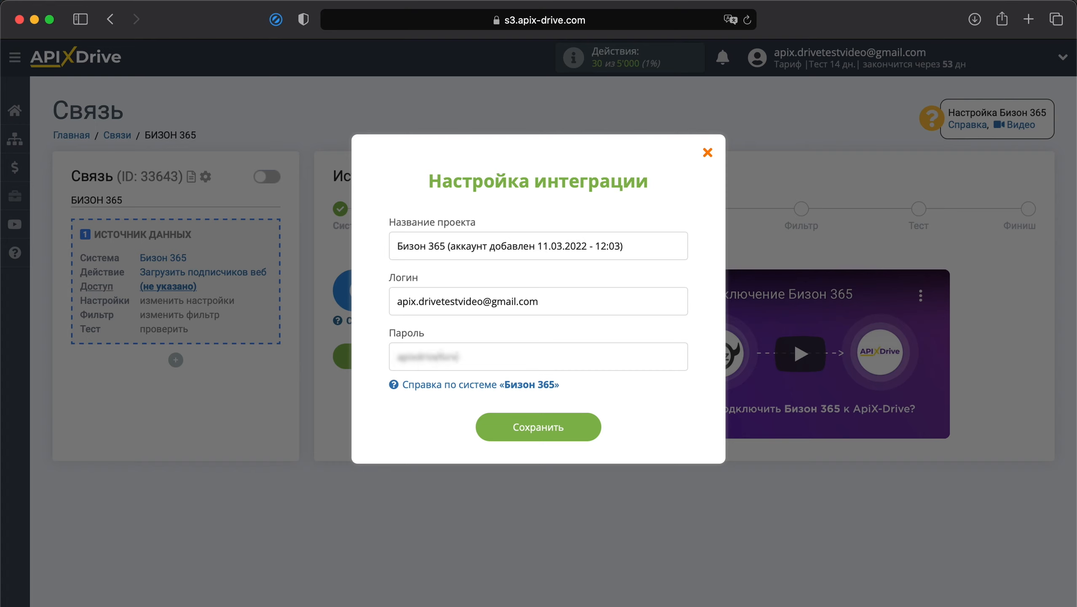
{"action": "type", "text": "••••"}
{"action": "left_click", "coordinate": [538, 426]}
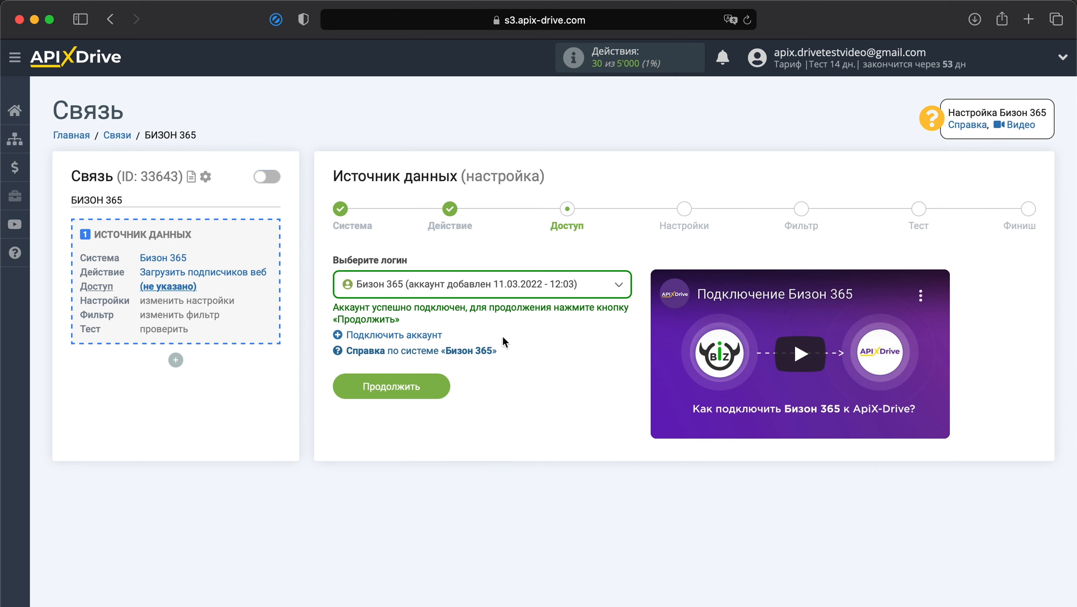
Select the new Бизон 365 account as the source login and continue.
{"action": "left_click", "coordinate": [473, 289]}
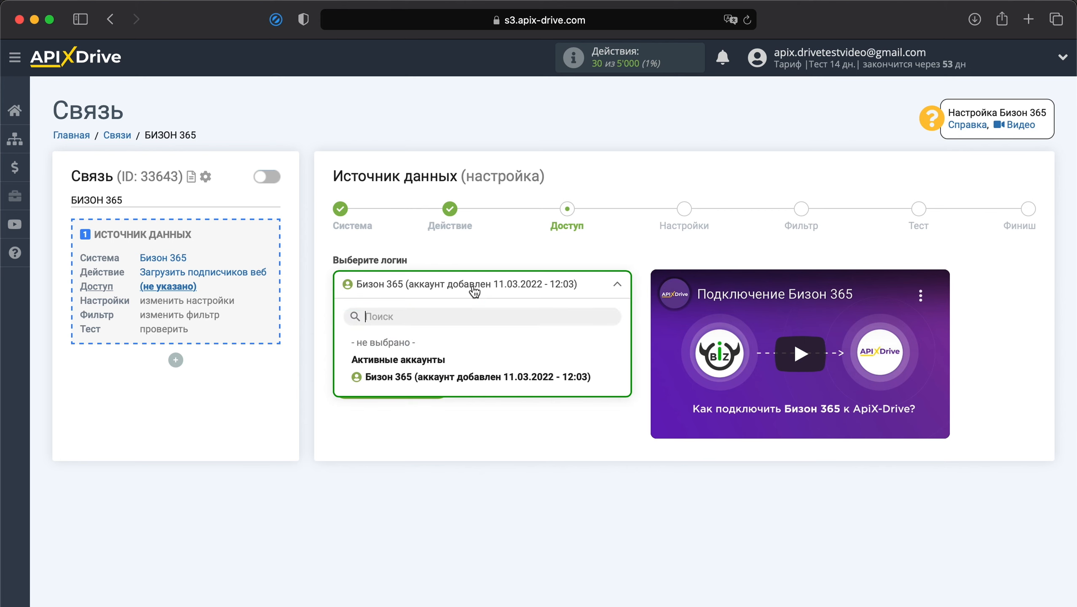
{"action": "left_click", "coordinate": [506, 377]}
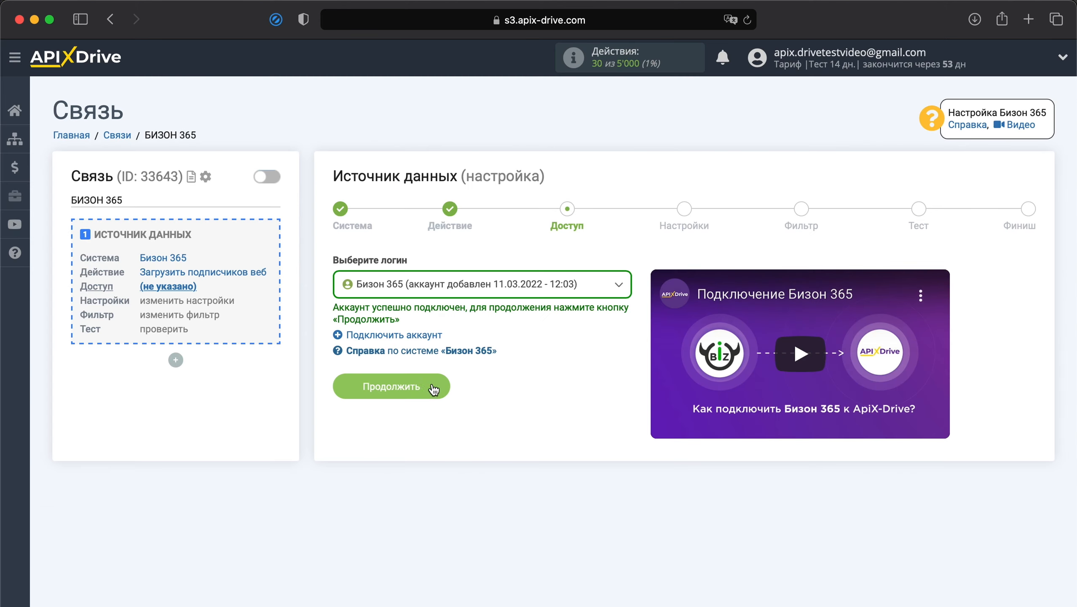
{"action": "left_click", "coordinate": [423, 386]}
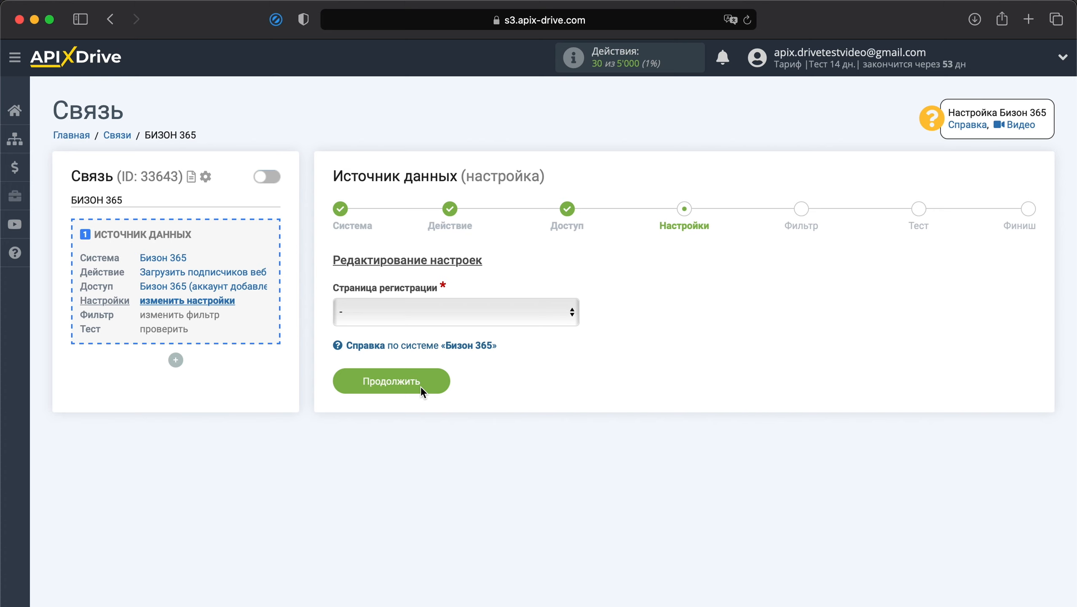
Choose the 'Вебинар: Как настроить передачу данных из Биз…' registration page and continue.
{"action": "left_click", "coordinate": [484, 308]}
{"action": "left_click", "coordinate": [483, 323]}
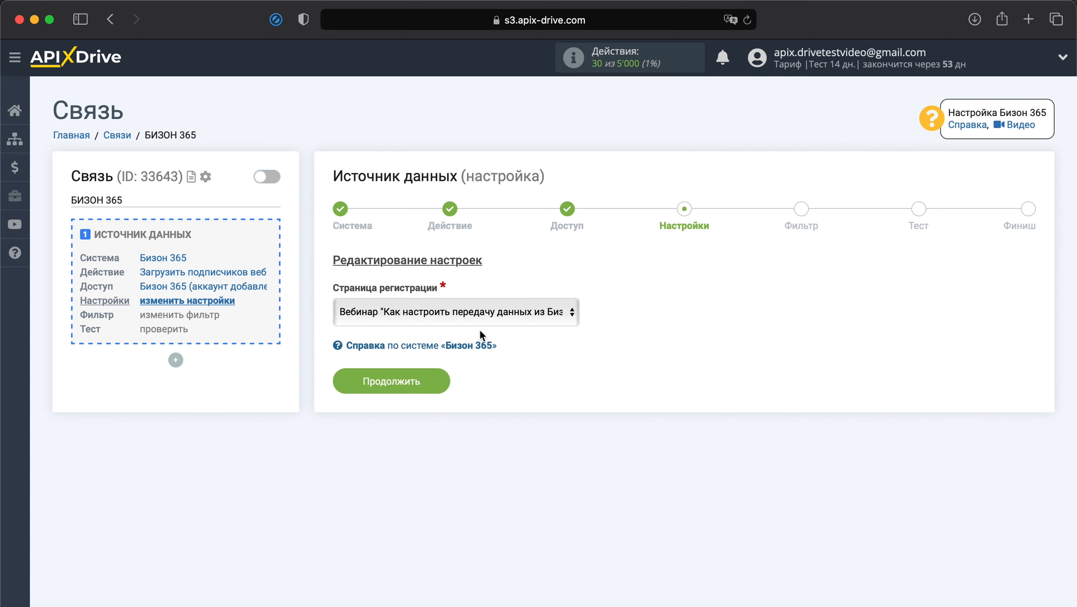
{"action": "left_click", "coordinate": [428, 382]}
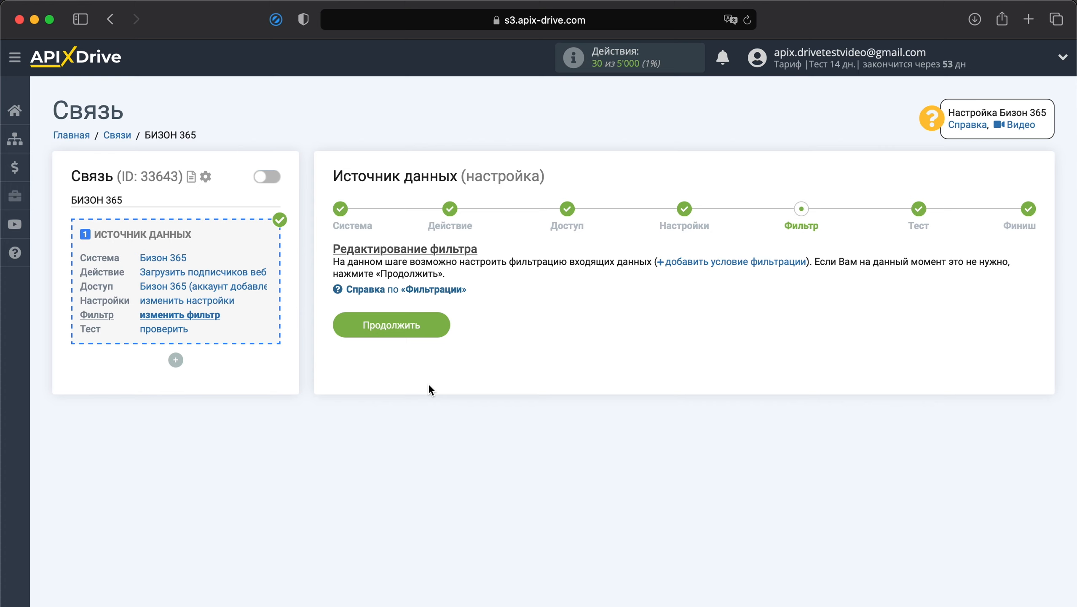
Skip the filter, review the subscriber's sample data, and finish the source setup.
{"action": "left_click", "coordinate": [403, 330]}
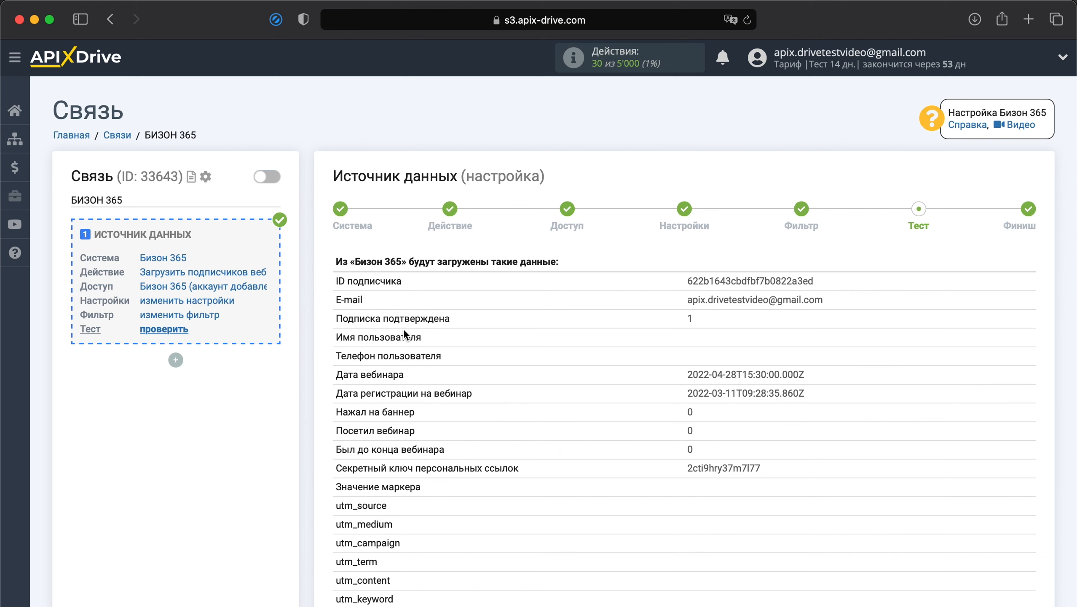
{"action": "scroll", "coordinate": [462, 334], "scroll_direction": "down", "scroll_amount": 6}
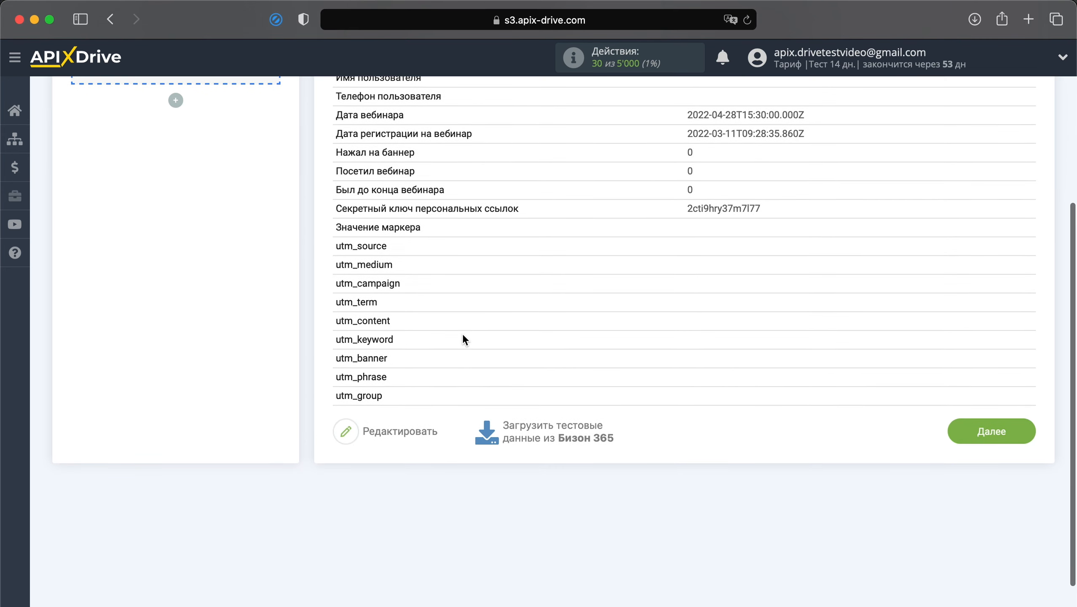
{"action": "left_click", "coordinate": [977, 430]}
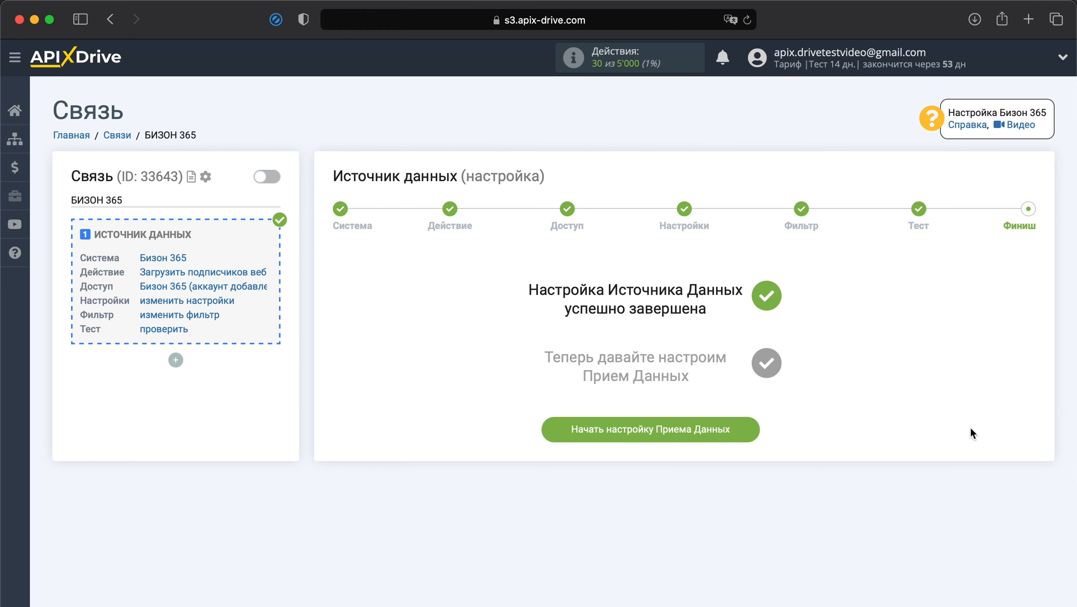
Choose Zoho as the receiving system for the connection.
{"action": "left_click", "coordinate": [717, 433]}
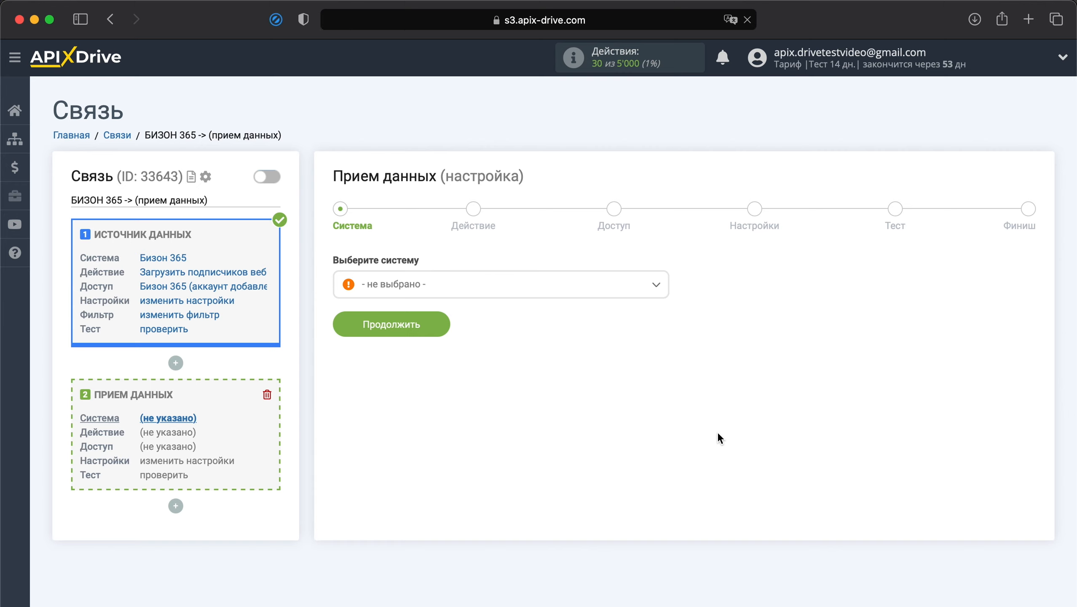
{"action": "left_click", "coordinate": [549, 292]}
{"action": "scroll", "coordinate": [492, 365], "scroll_direction": "down", "scroll_amount": 15}
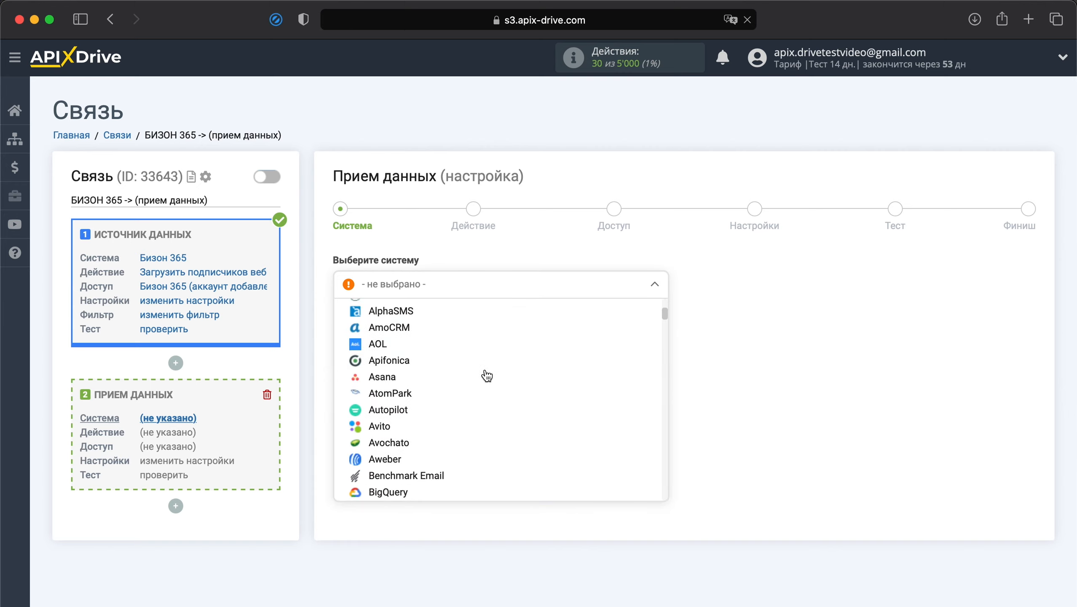
{"action": "scroll", "coordinate": [487, 375], "scroll_direction": "down", "scroll_amount": 20}
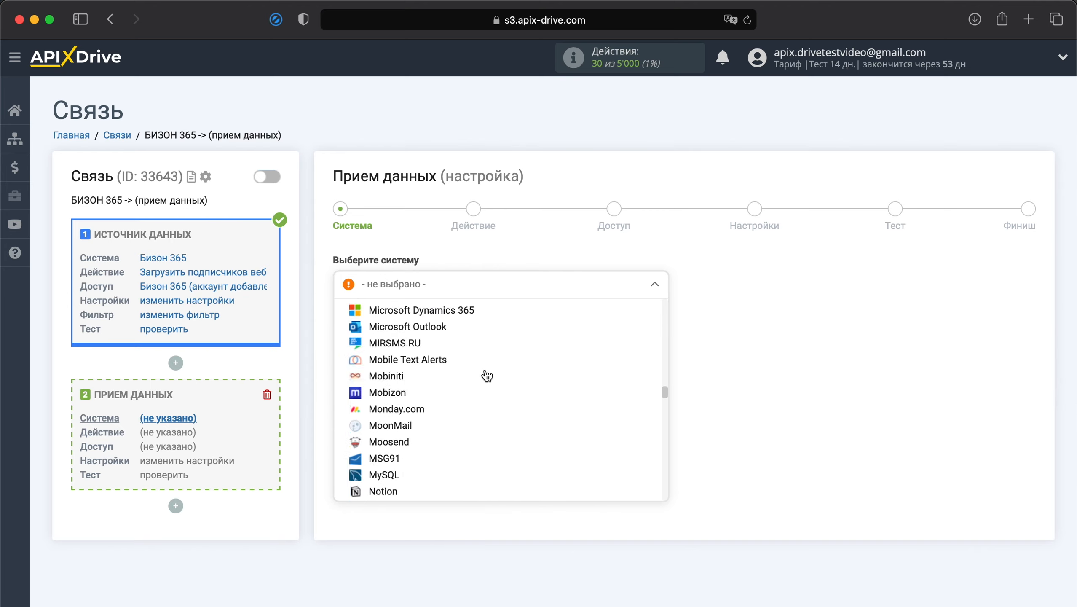
{"action": "scroll", "coordinate": [488, 376], "scroll_direction": "down", "scroll_amount": 20}
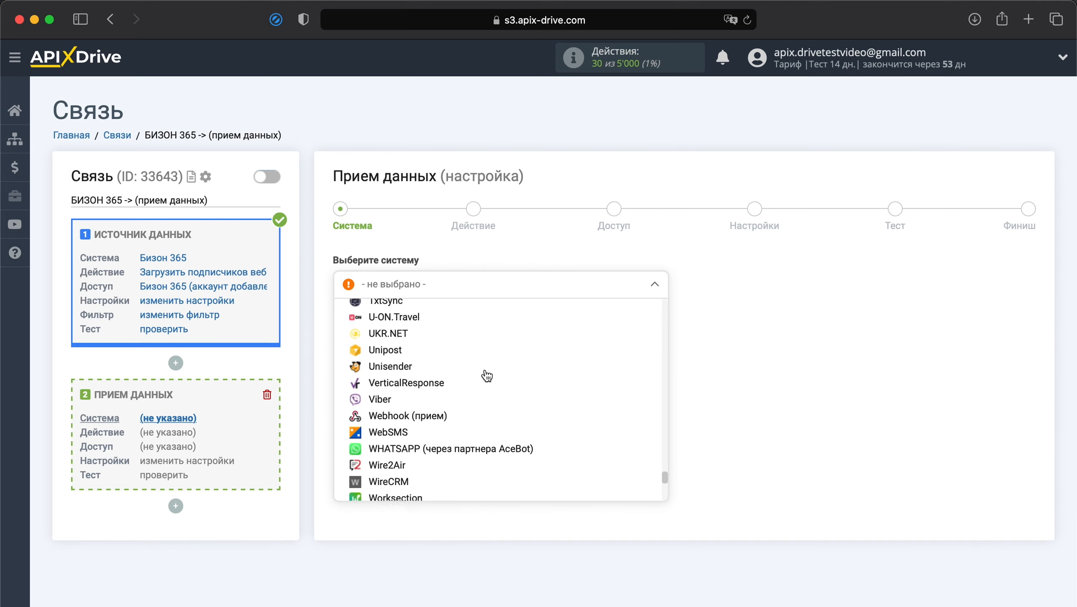
{"action": "scroll", "coordinate": [487, 375], "scroll_direction": "down", "scroll_amount": 3}
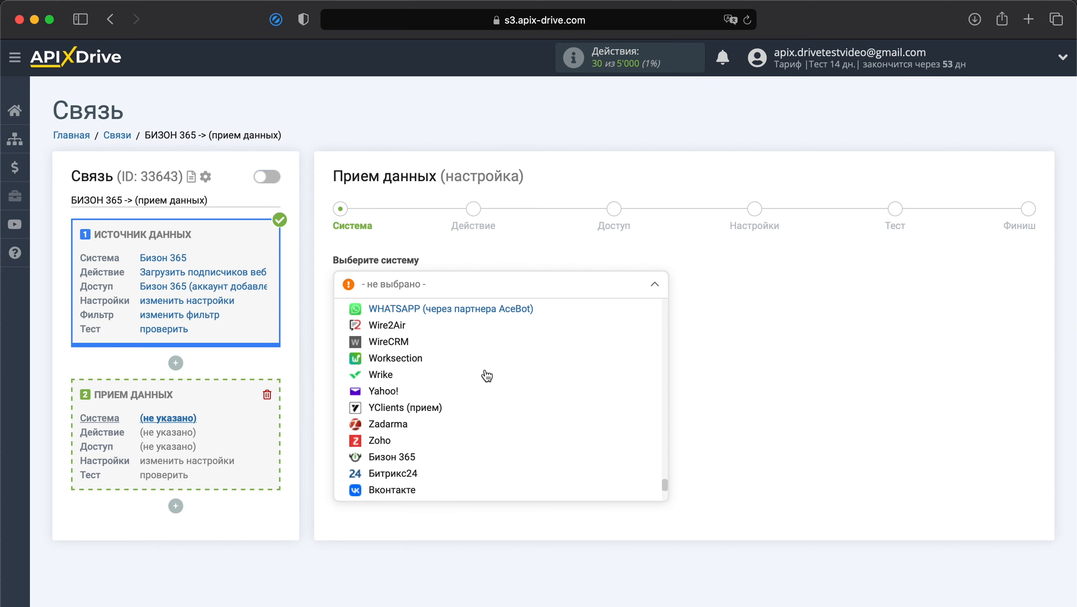
{"action": "left_click", "coordinate": [385, 438]}
{"action": "left_click", "coordinate": [413, 328]}
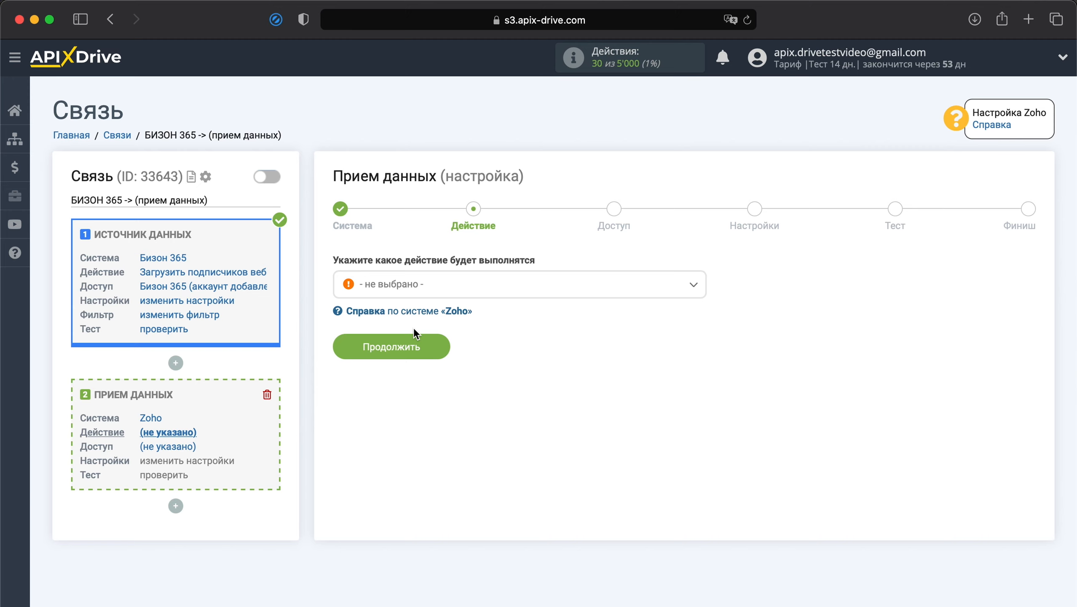
Set the receiving action to 'Создать лид' and start linking a Zoho account.
{"action": "left_click", "coordinate": [457, 294]}
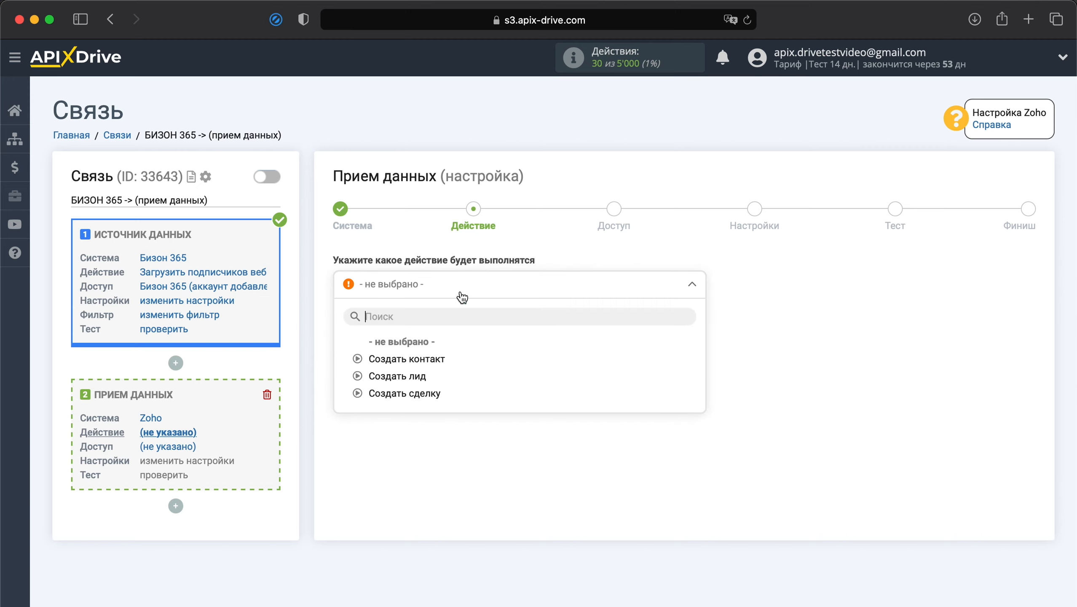
{"action": "left_click", "coordinate": [395, 377]}
{"action": "left_click", "coordinate": [409, 353]}
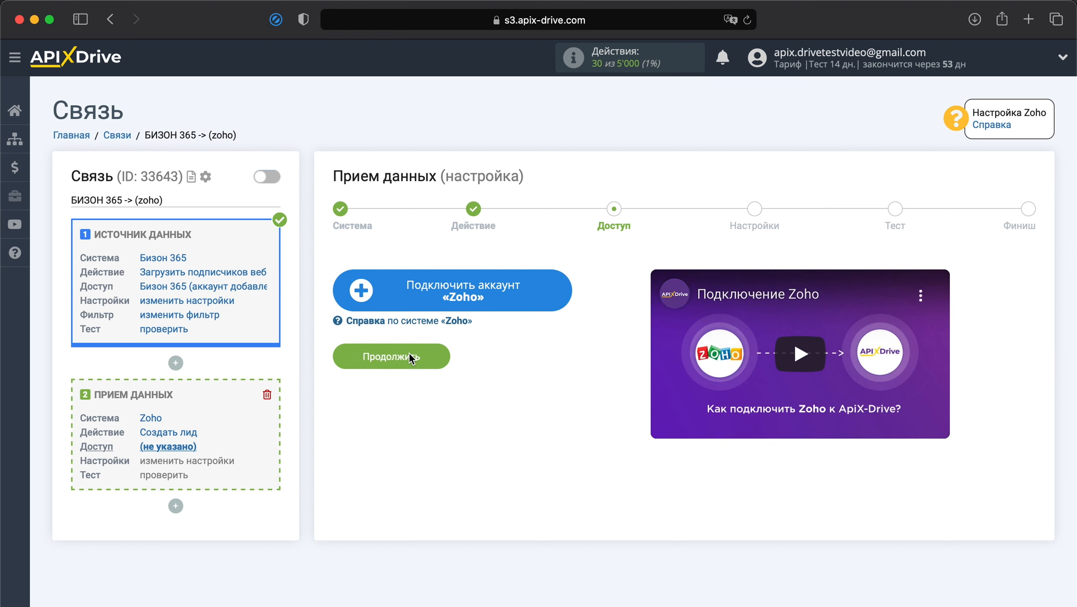
{"action": "left_click", "coordinate": [471, 296]}
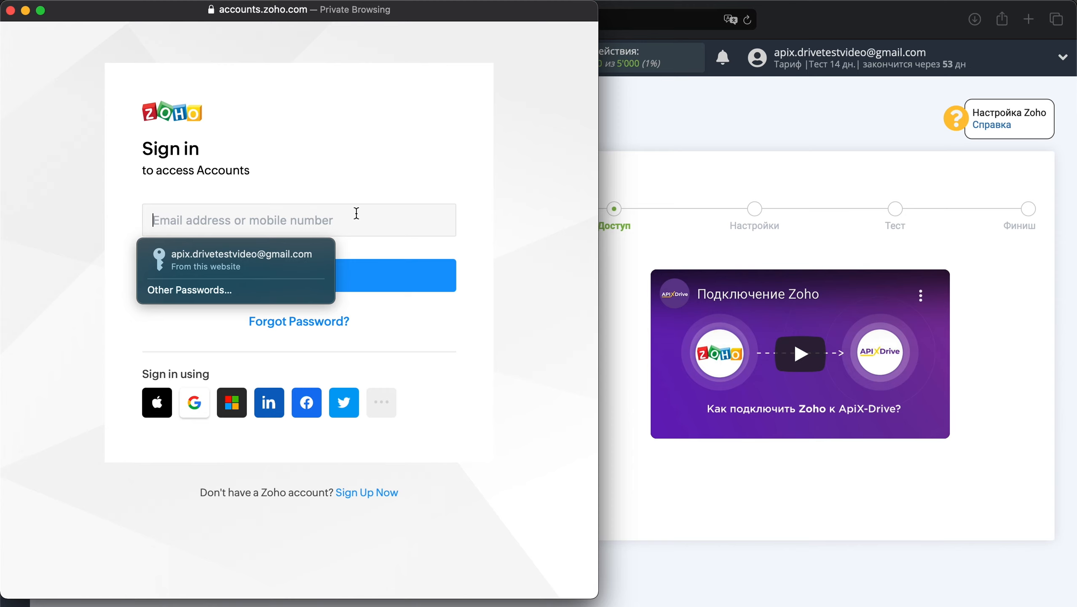
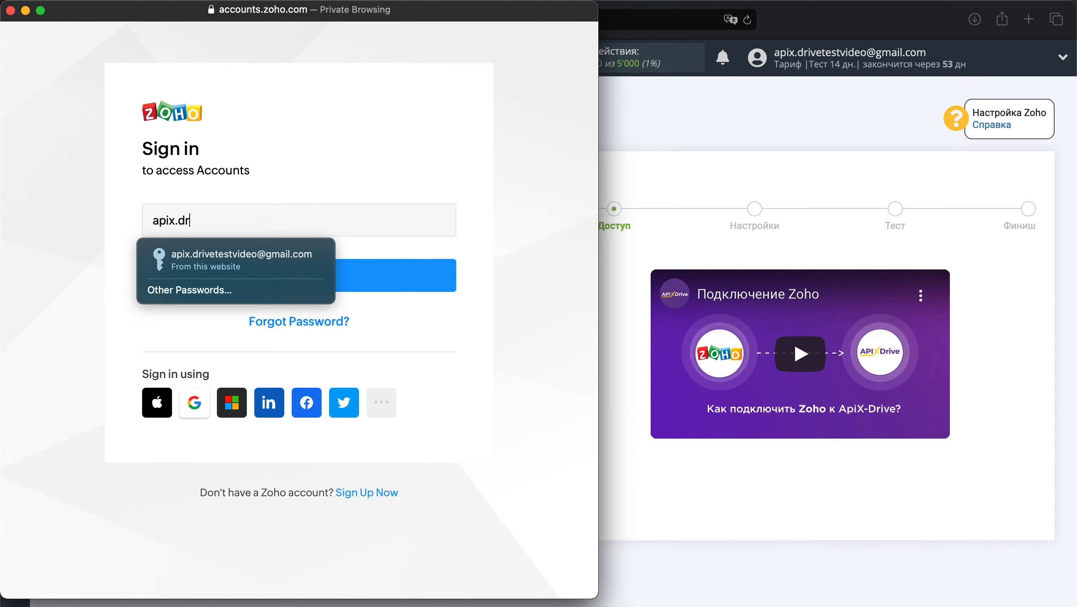
Sign in to Zoho with the account e-mail and password, and accept ApiX Drive's access.
{"action": "left_click", "coordinate": [386, 276]}
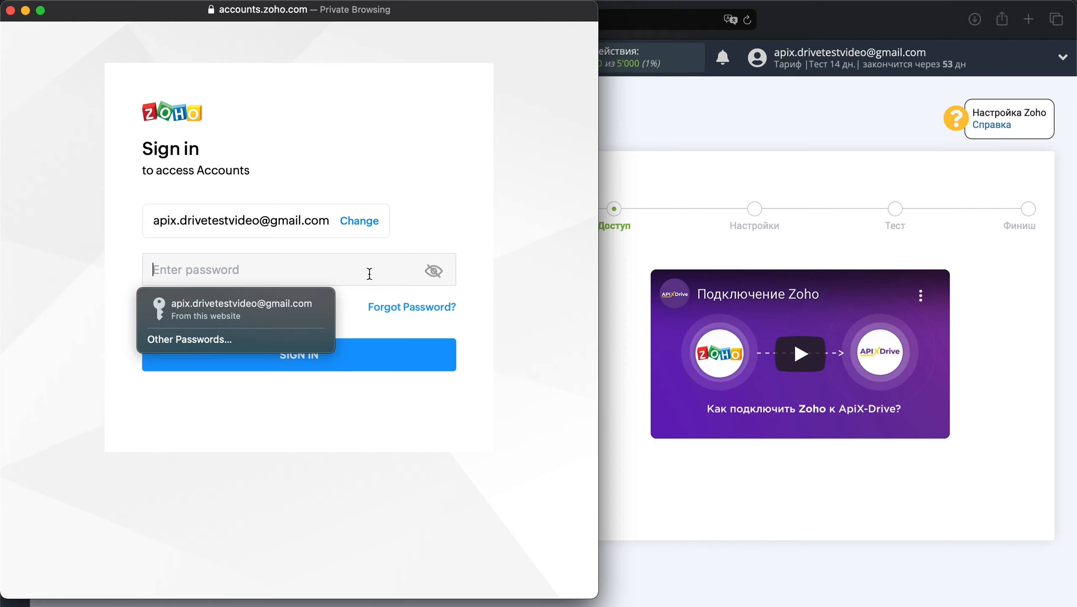
{"action": "type", "text": "•••••••••"}
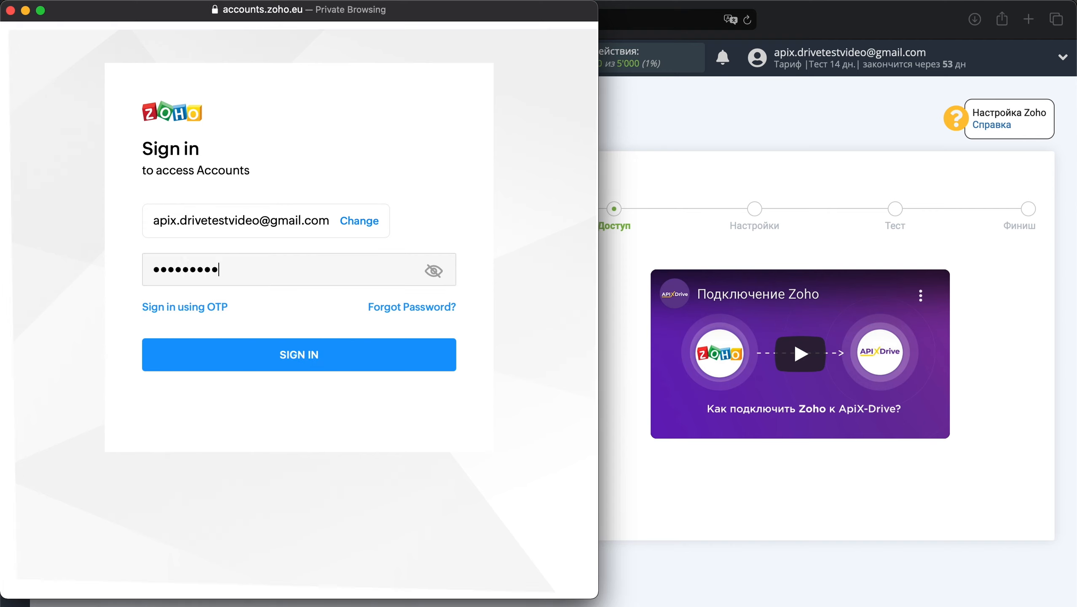
{"action": "type", "text": "••••••••••••••"}
{"action": "left_click", "coordinate": [320, 354]}
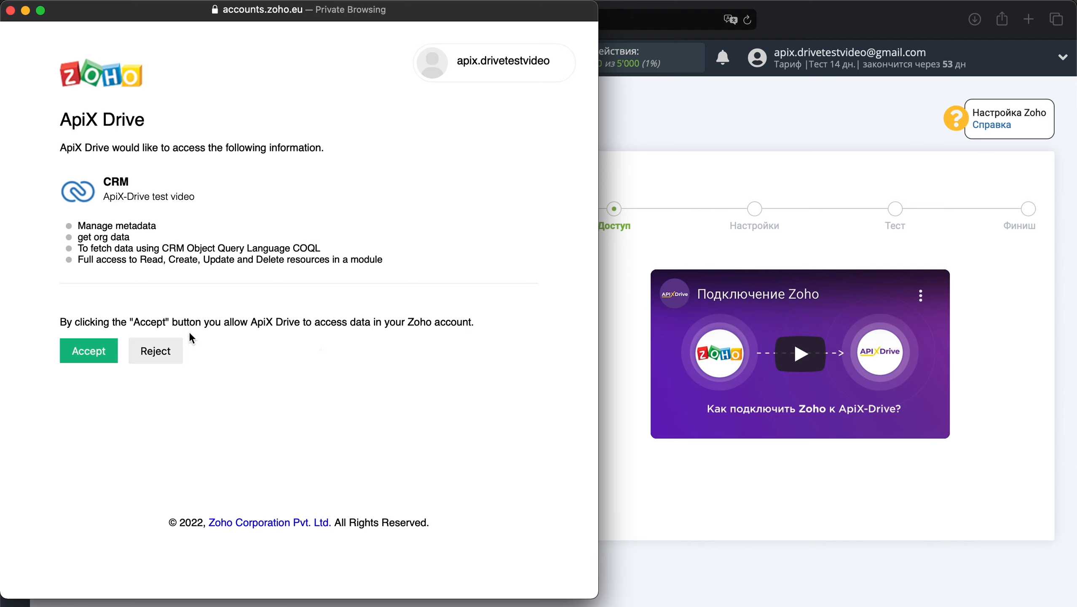
{"action": "left_click", "coordinate": [105, 355]}
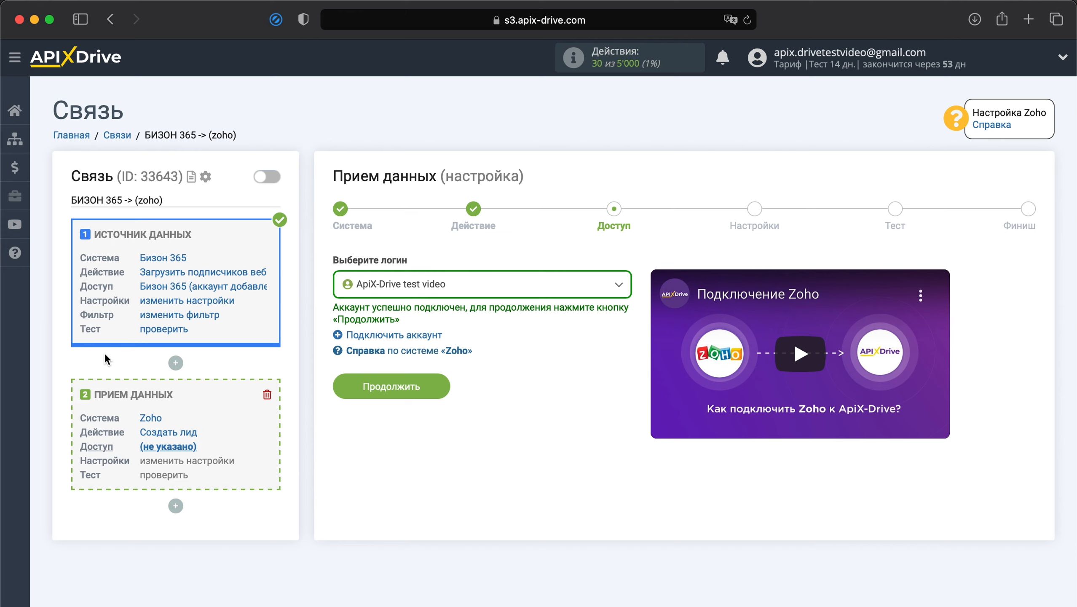
Select the linked Zoho account as the login and continue to the lead settings.
{"action": "left_click", "coordinate": [421, 290]}
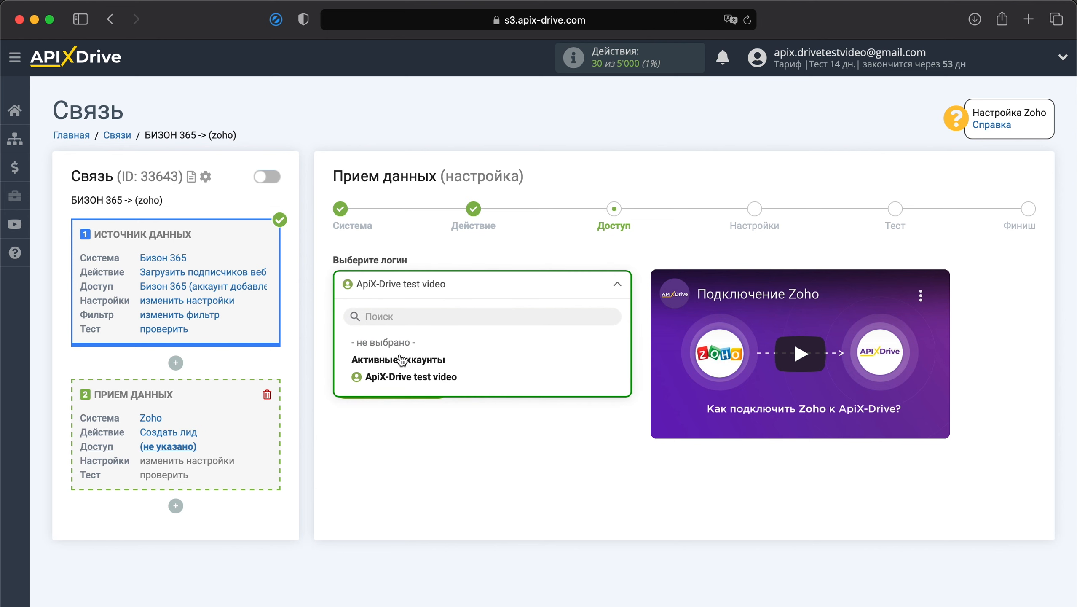
{"action": "left_click", "coordinate": [399, 376]}
{"action": "left_click", "coordinate": [400, 384]}
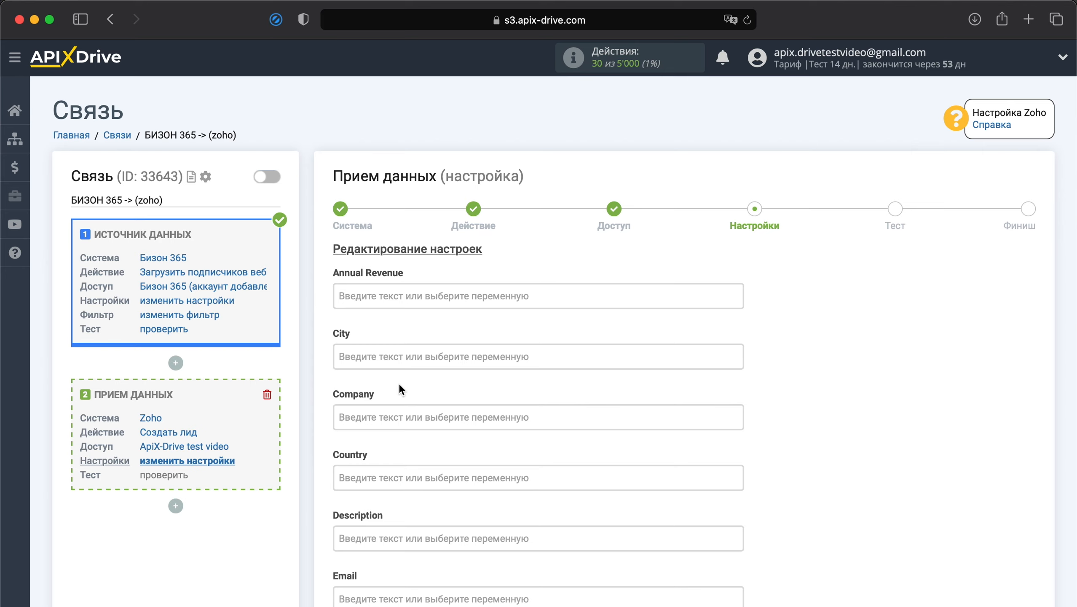
Map the lead's Email field to the subscriber's E-mail variable.
{"action": "scroll", "coordinate": [399, 383], "scroll_direction": "down", "scroll_amount": 2}
{"action": "scroll", "coordinate": [398, 383], "scroll_direction": "down", "scroll_amount": 10}
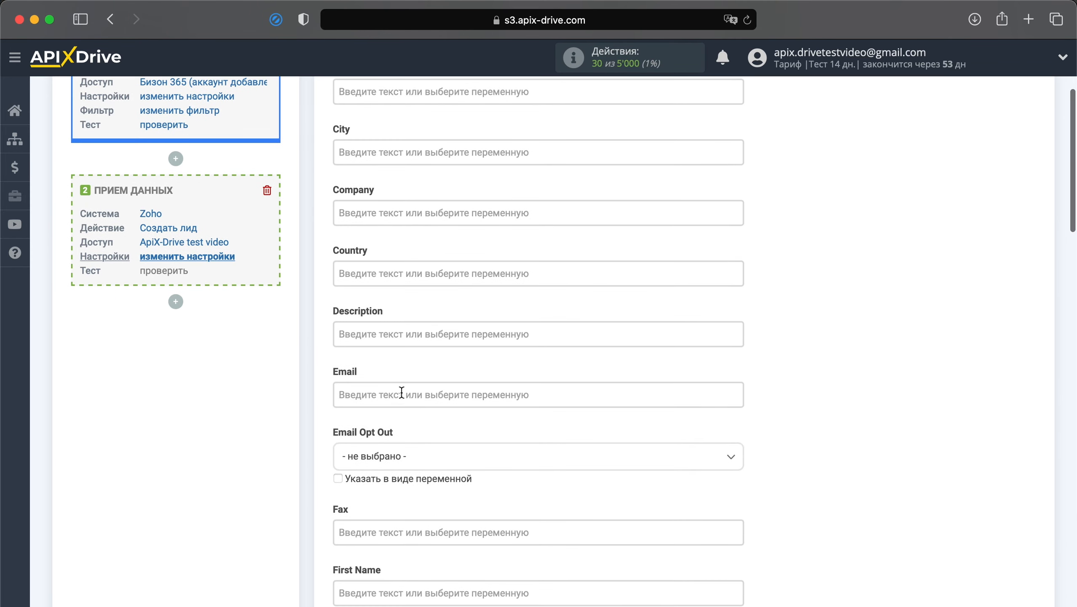
{"action": "left_click", "coordinate": [401, 392]}
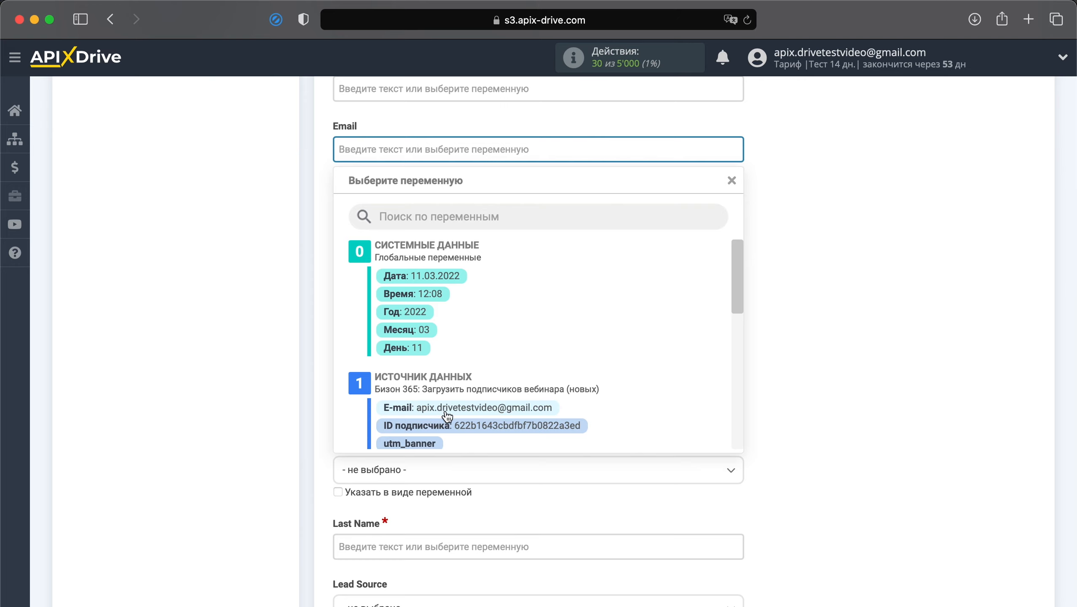
{"action": "left_click", "coordinate": [447, 416]}
Set the lead's Last Name to 'Новый подписчик на вебинар'.
{"action": "scroll", "coordinate": [445, 409], "scroll_direction": "down", "scroll_amount": 7}
{"action": "left_click", "coordinate": [444, 409]}
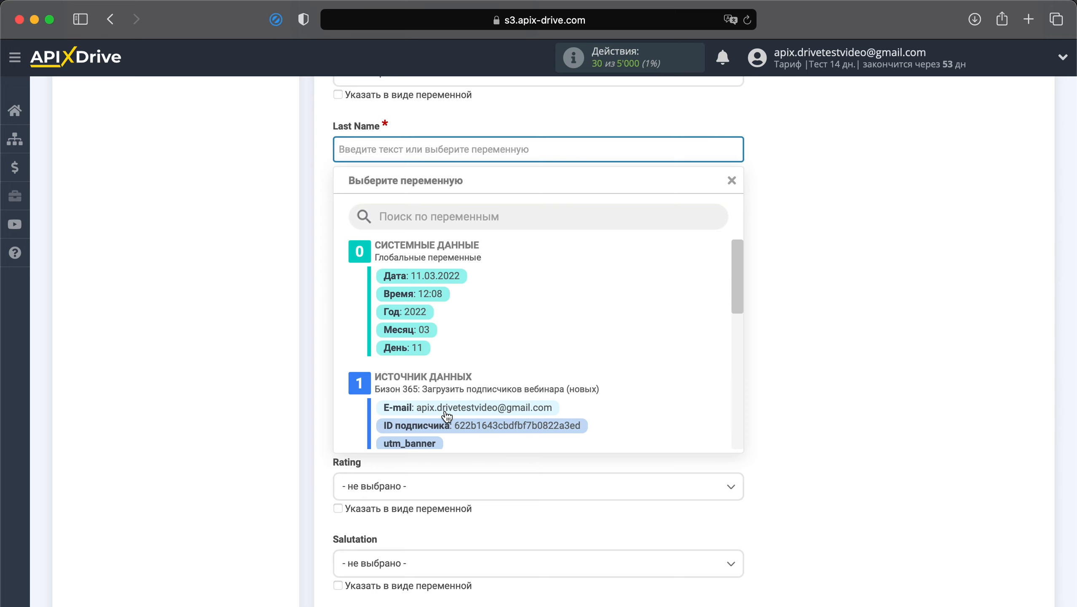
{"action": "type", "text": "Новый"}
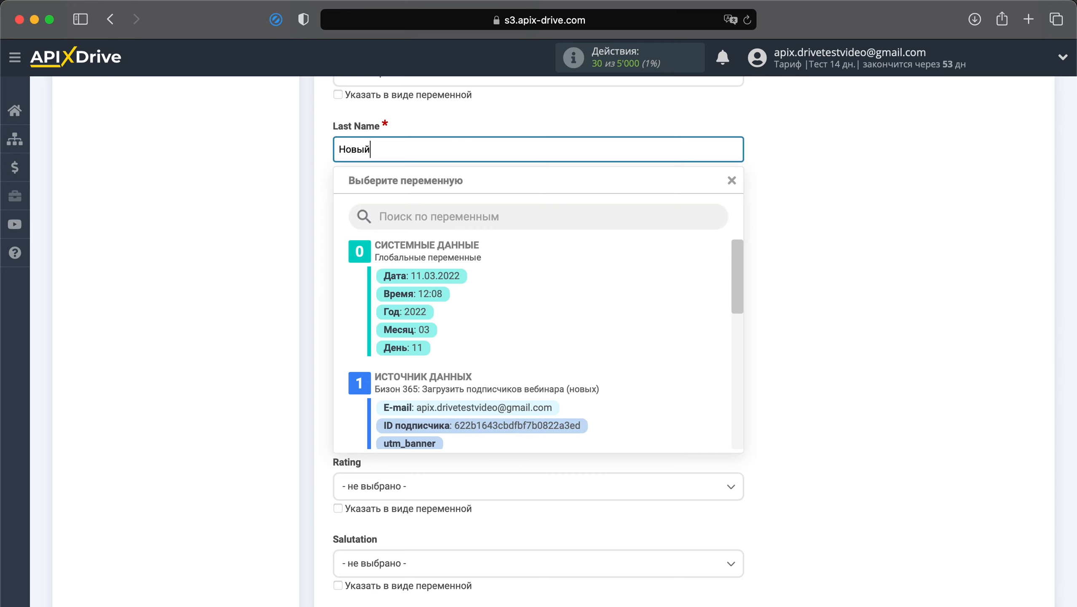
{"action": "type", "text": " подписчик на вебинар"}
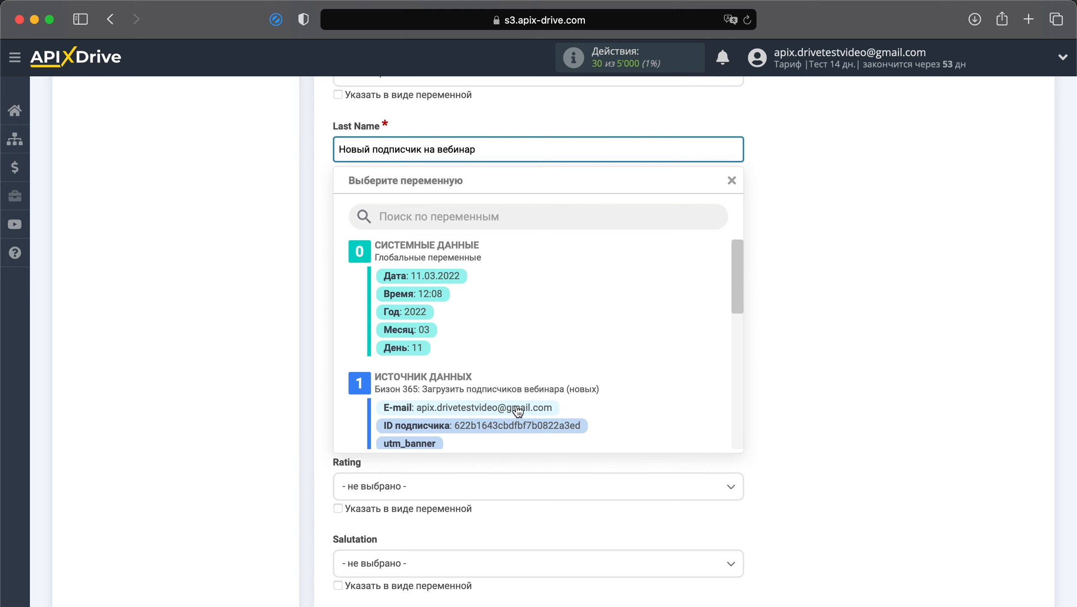
{"action": "left_click", "coordinate": [785, 417]}
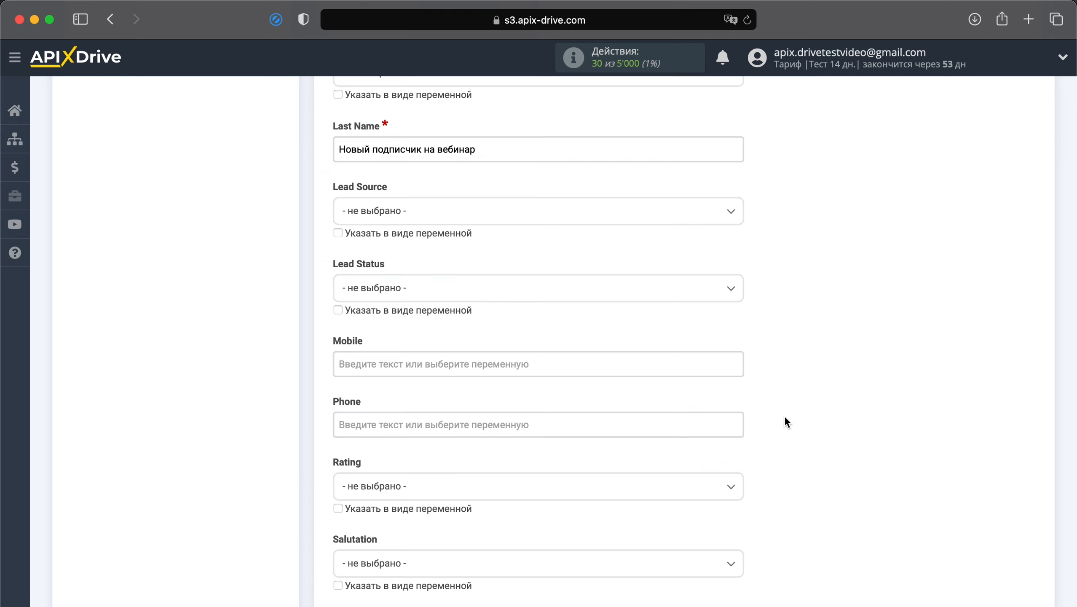
{"action": "scroll", "coordinate": [785, 417], "scroll_direction": "down", "scroll_amount": 15}
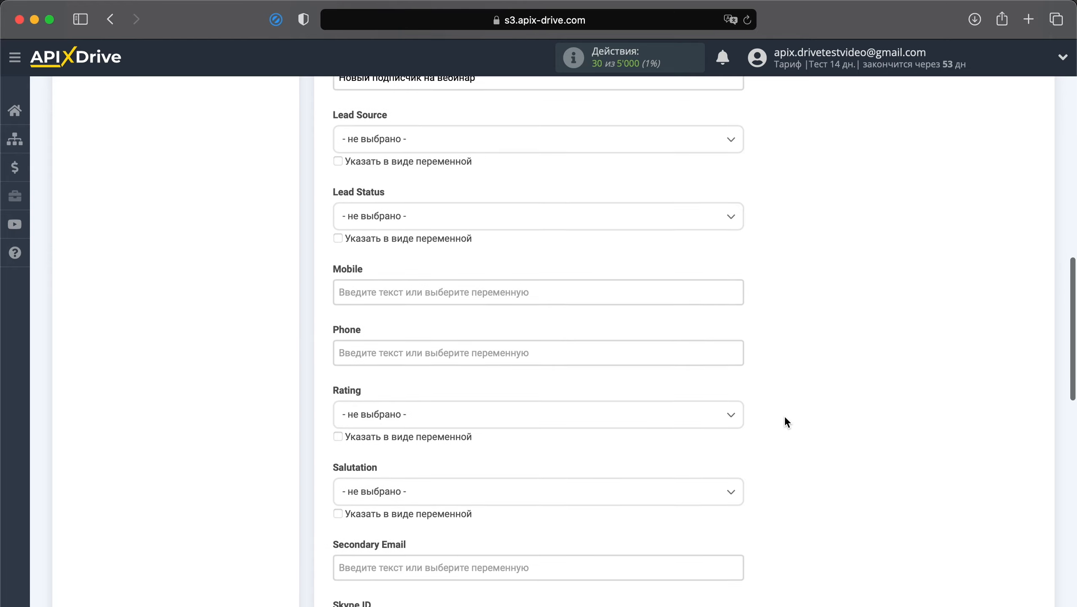
{"action": "scroll", "coordinate": [785, 418], "scroll_direction": "down", "scroll_amount": 12}
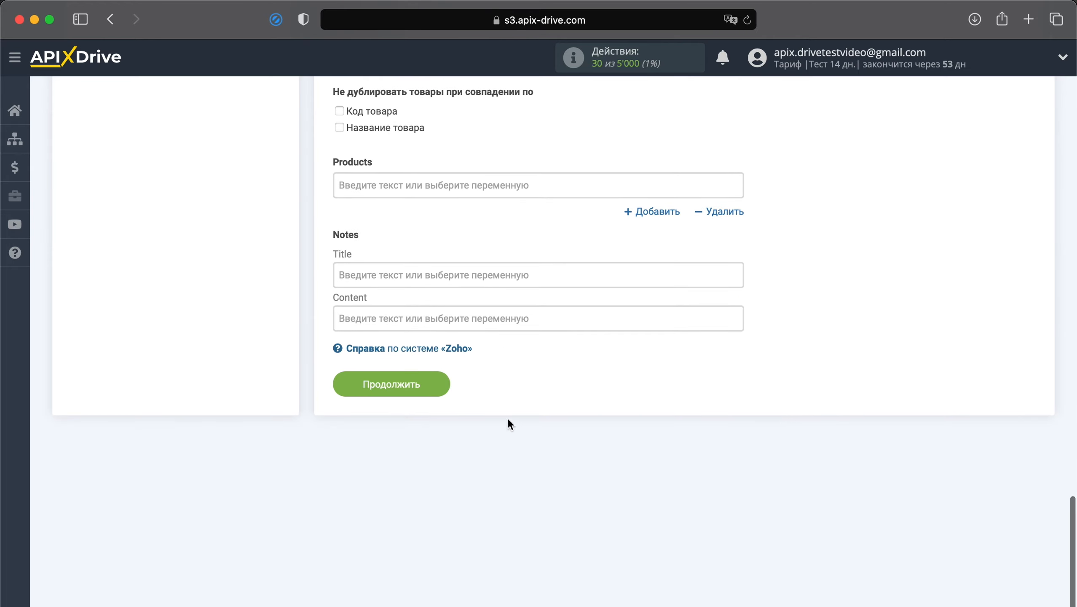
Save the Zoho field settings and send the test lead data to Zoho CRM.
{"action": "left_click", "coordinate": [413, 383]}
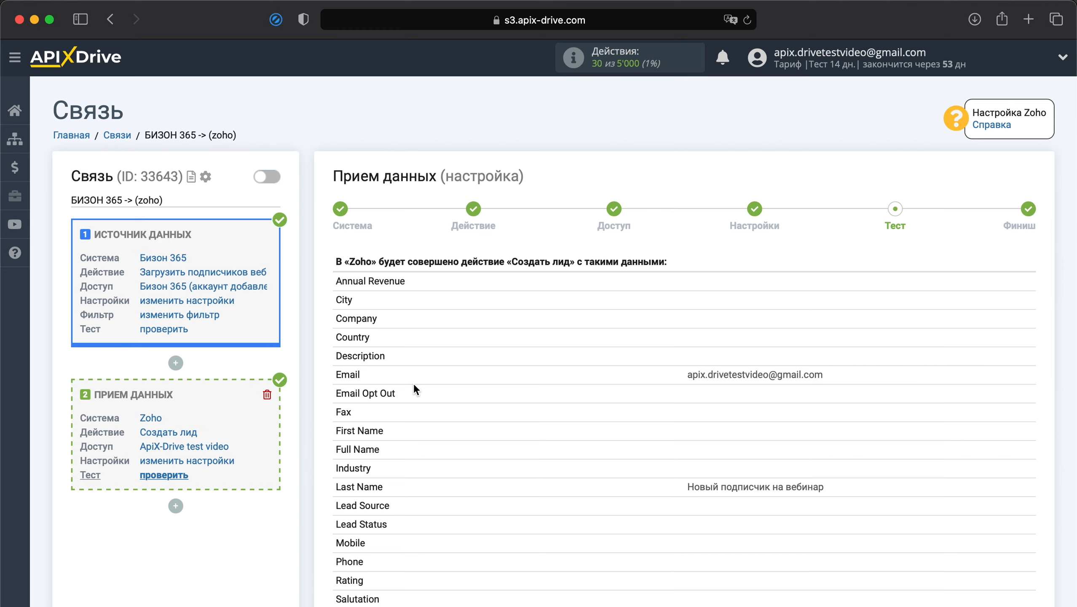
{"action": "scroll", "coordinate": [413, 383], "scroll_direction": "down", "scroll_amount": 8}
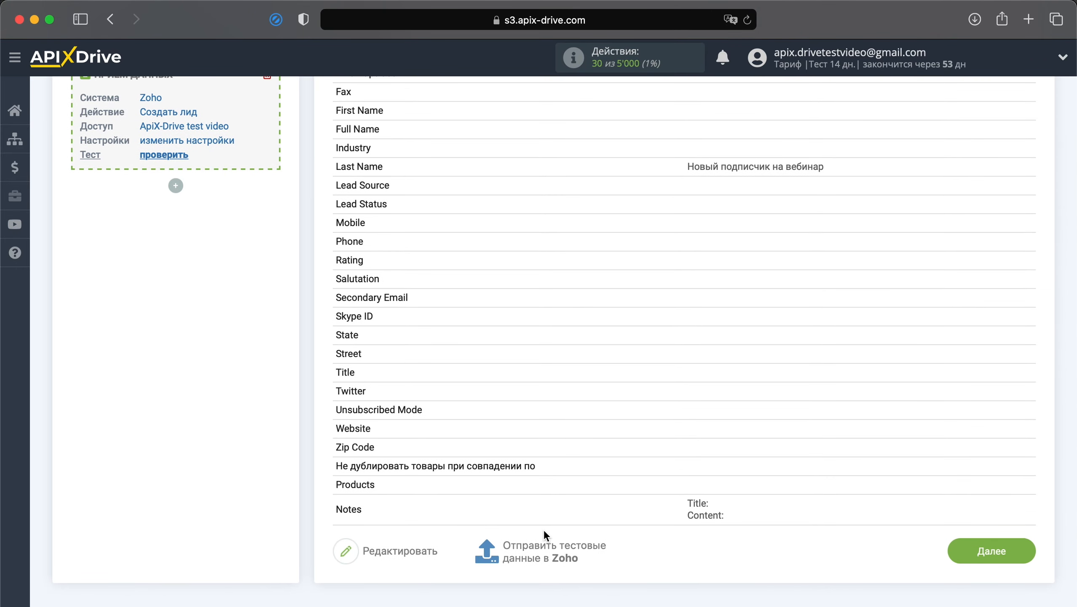
{"action": "left_click", "coordinate": [547, 544]}
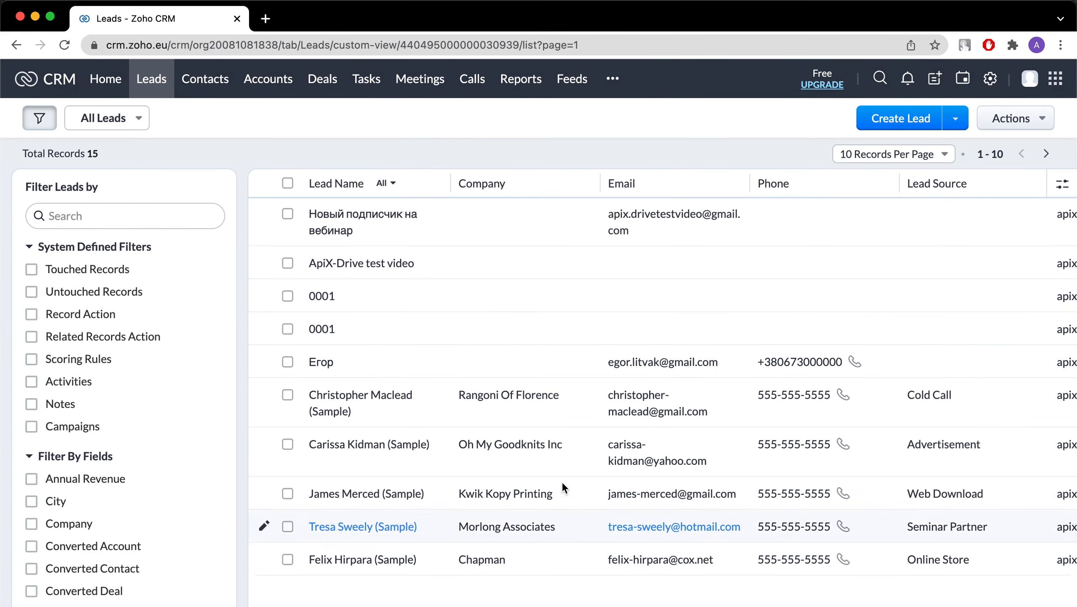
Open the lead 'Новый подписчик на вебинар' and check that its test e-mail arrived.
{"action": "left_click", "coordinate": [410, 217]}
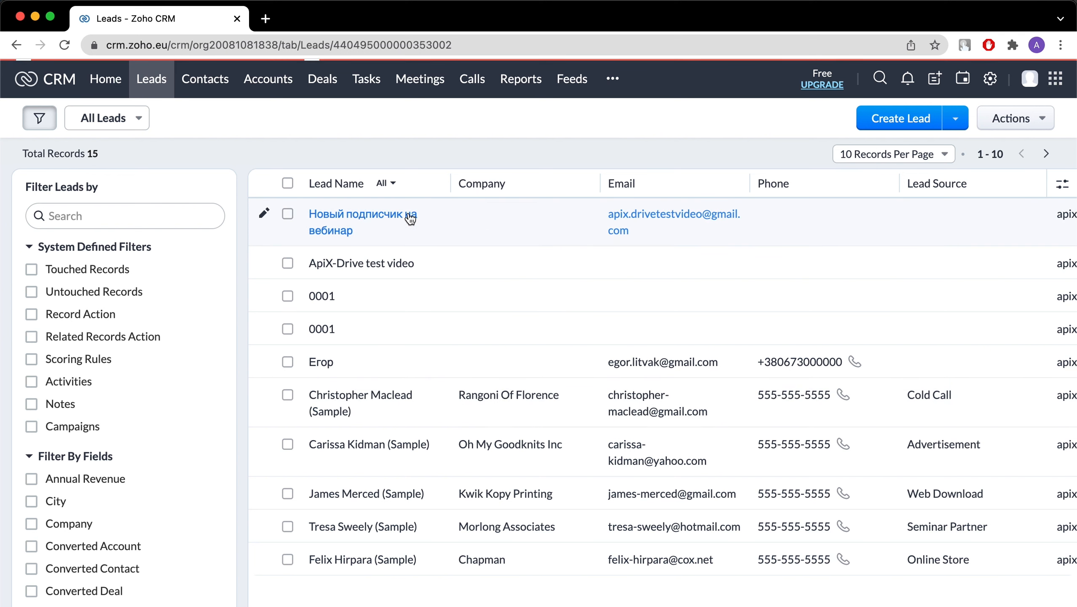
{"action": "scroll", "coordinate": [409, 217], "scroll_direction": "down", "scroll_amount": 3}
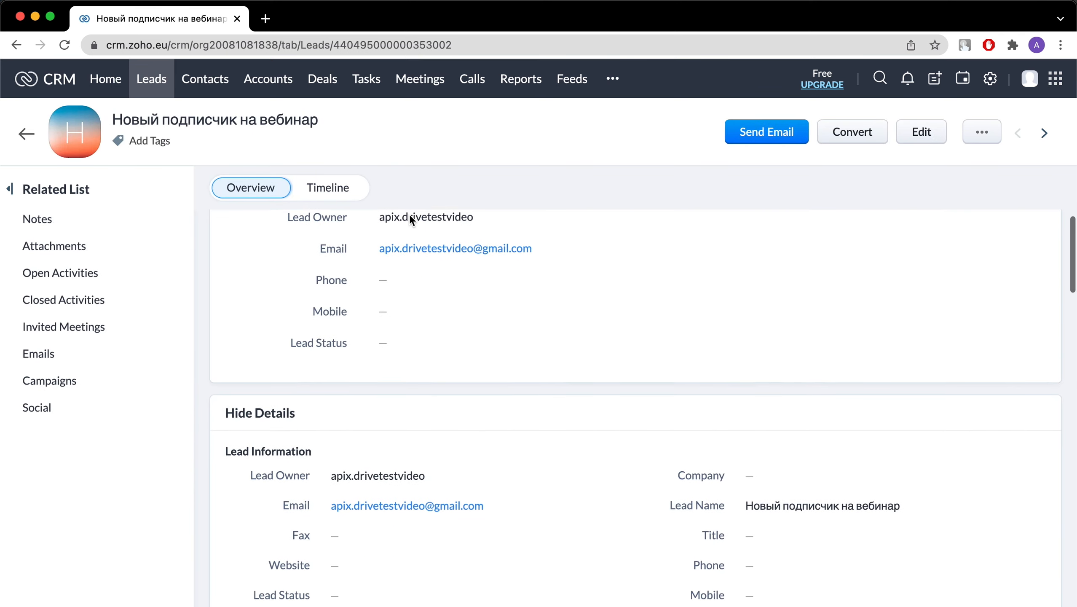
{"action": "scroll", "coordinate": [410, 219], "scroll_direction": "down", "scroll_amount": 1}
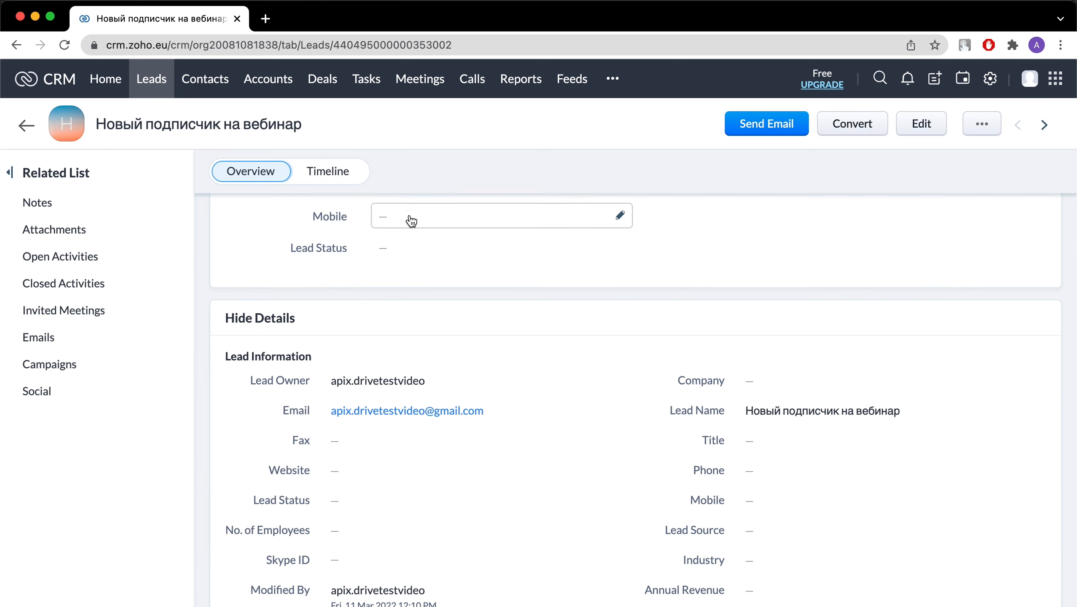
{"action": "scroll", "coordinate": [410, 219], "scroll_direction": "up", "scroll_amount": 3}
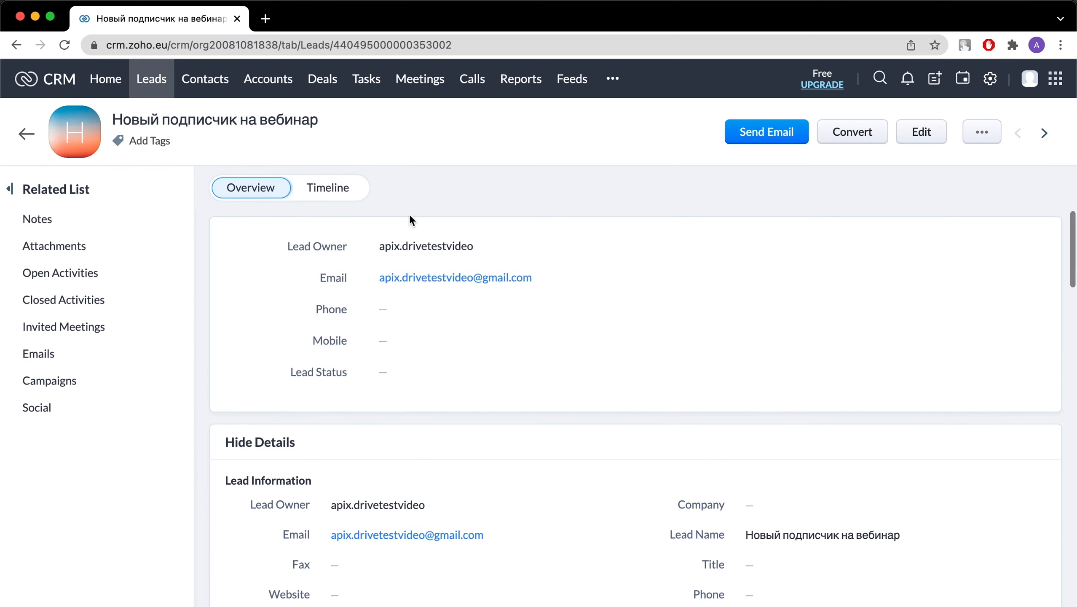
Return to ApiX-Drive and advance the Zoho receiving setup to its finish step.
{"action": "key", "text": "super+Tab"}
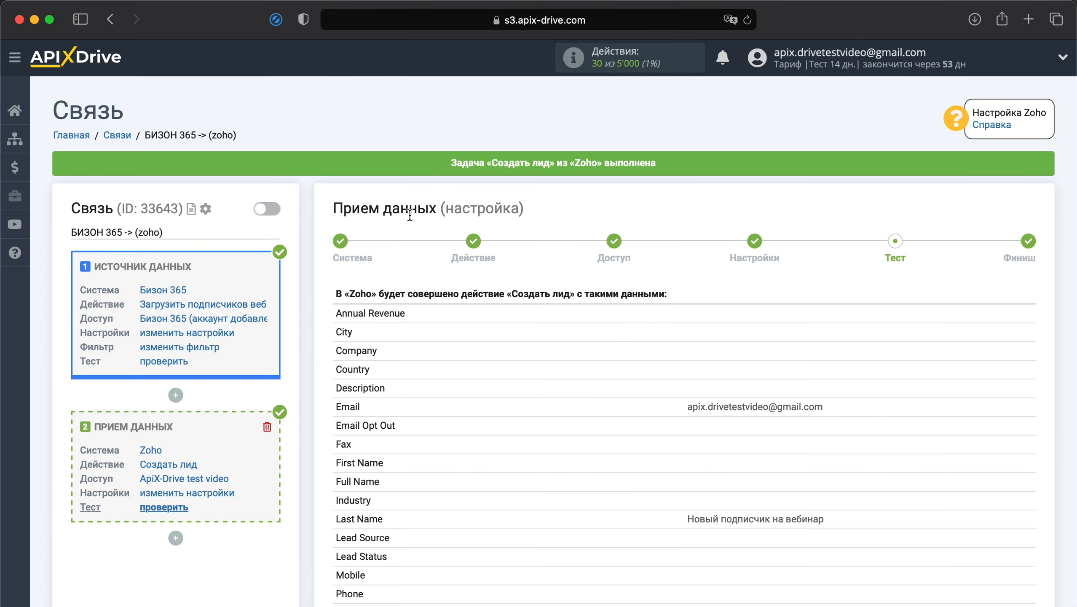
{"action": "scroll", "coordinate": [684, 405], "scroll_direction": "down", "scroll_amount": 10}
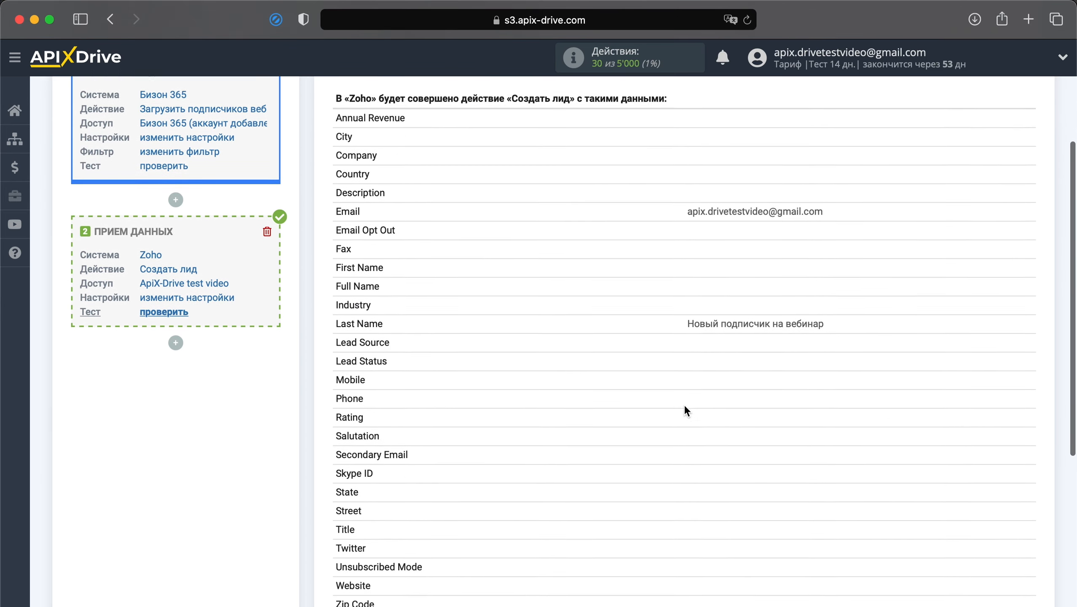
{"action": "left_click", "coordinate": [995, 467]}
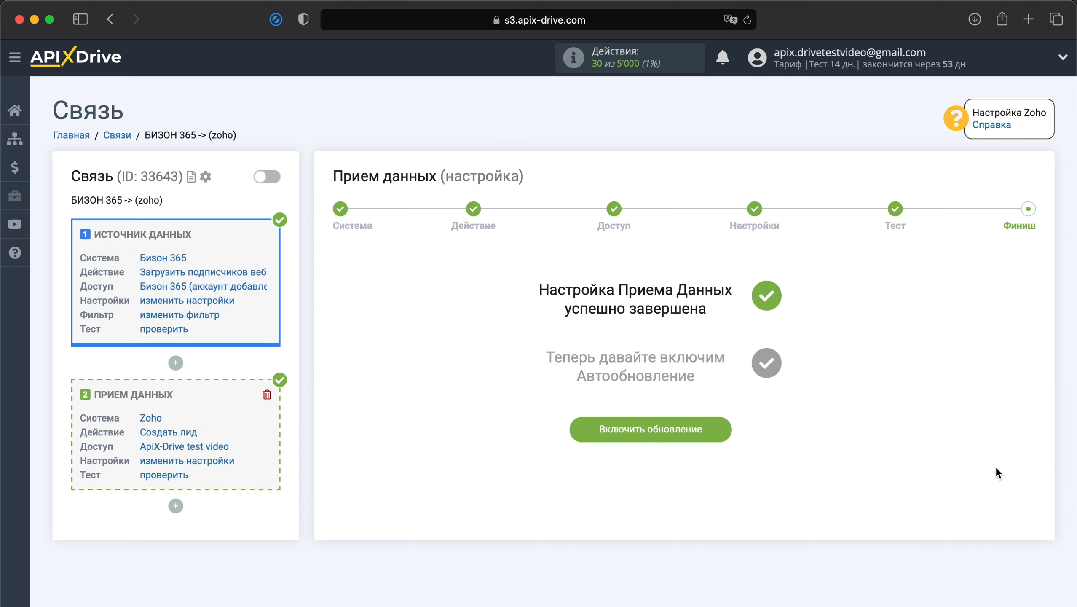
Enable auto-update for БИЗОН 365 -> (zoho) and save a 5 минут update interval.
{"action": "left_click", "coordinate": [693, 424]}
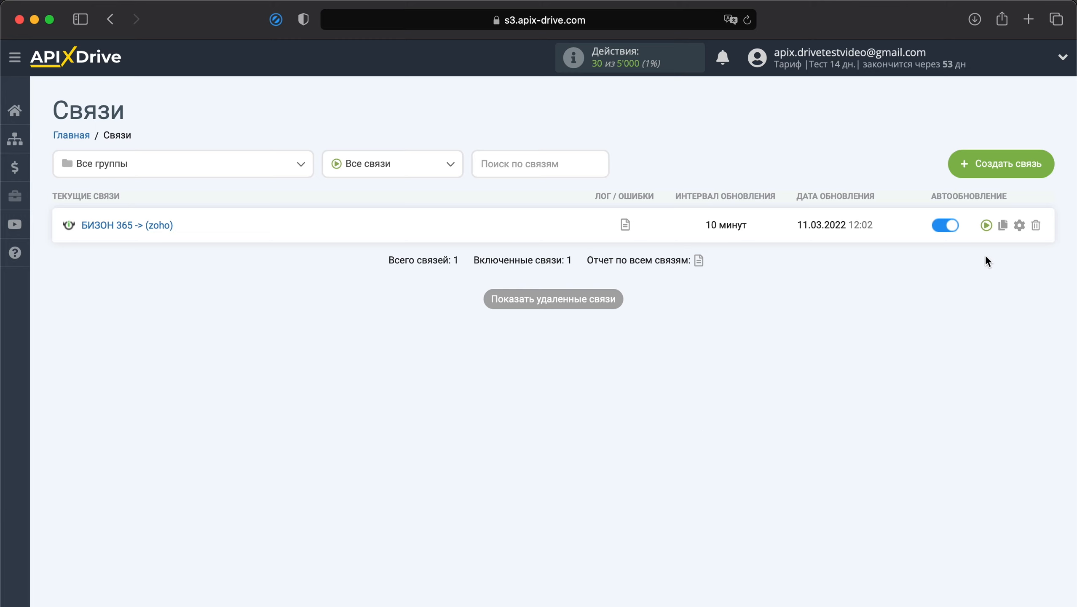
{"action": "left_click", "coordinate": [1019, 225]}
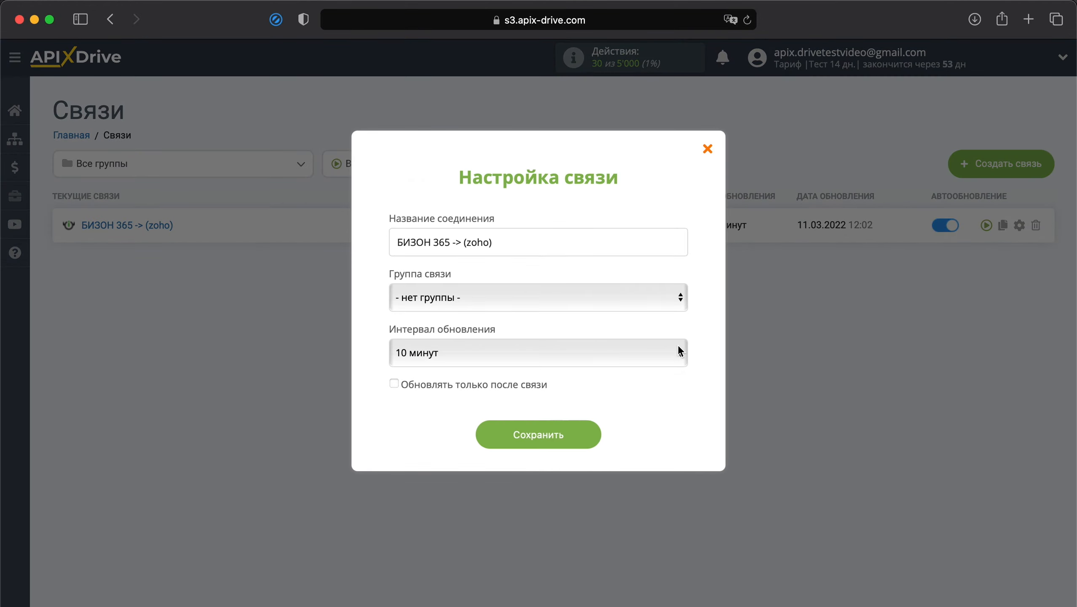
{"action": "left_click", "coordinate": [679, 351]}
{"action": "left_click", "coordinate": [639, 329]}
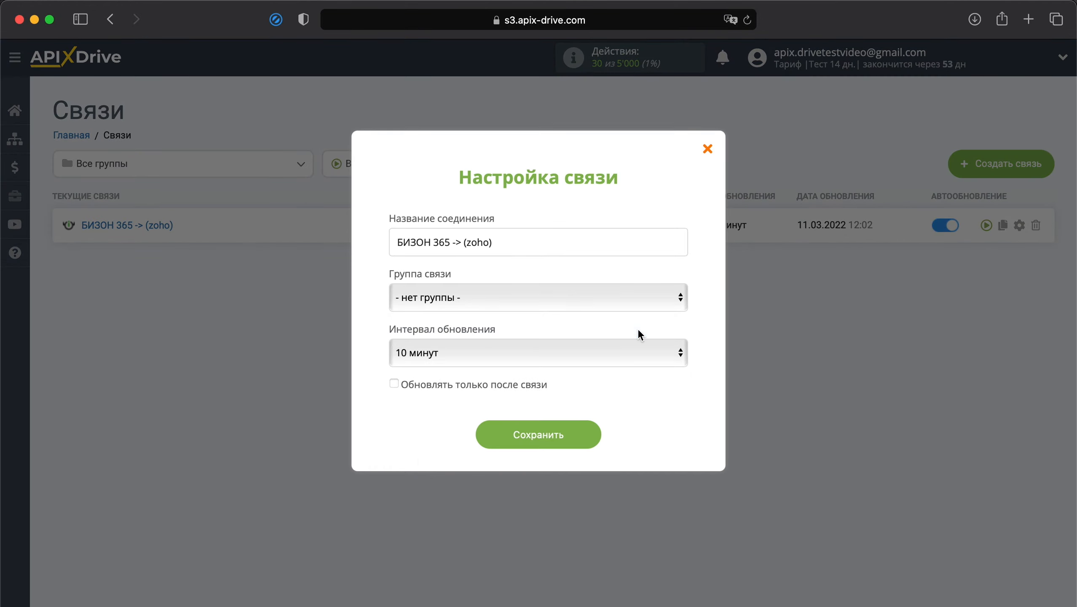
{"action": "left_click", "coordinate": [554, 440]}
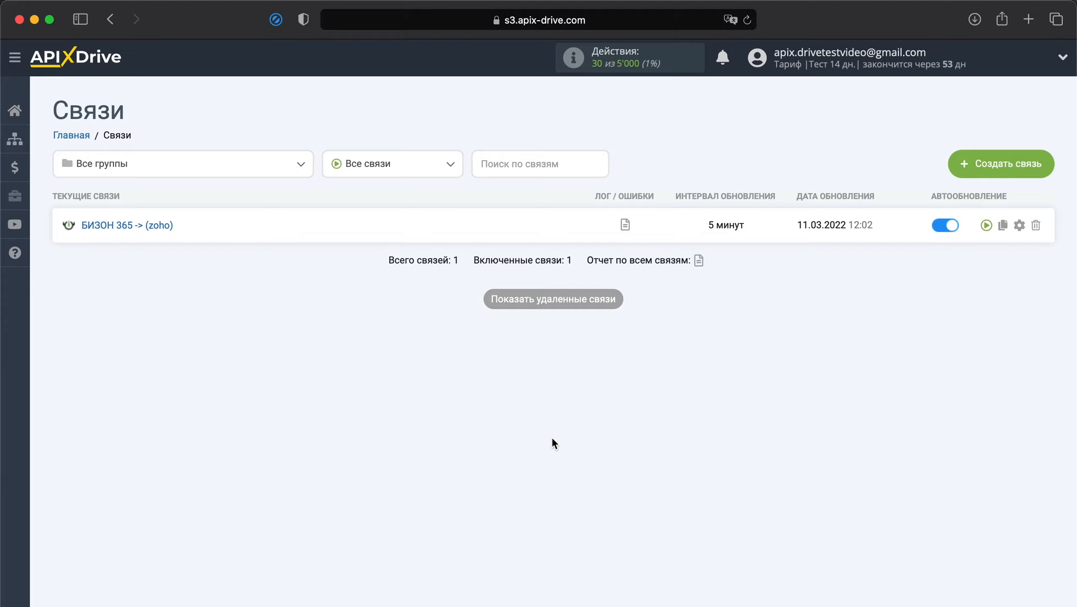